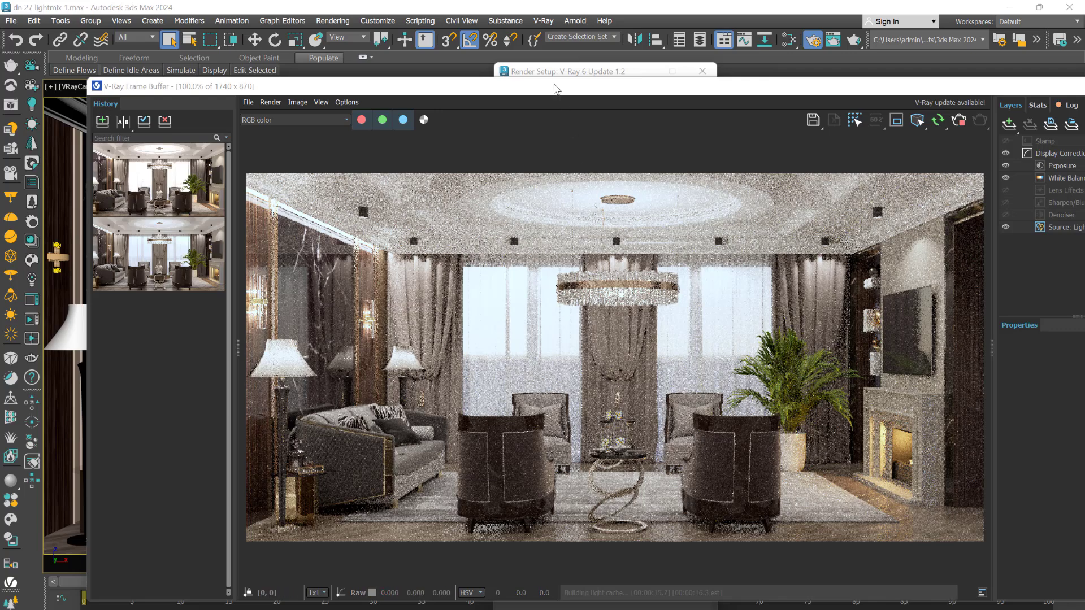
- Drag the full-screen V-Ray Frame Buffer down to reveal the VRayCam018 viewport and Render Setup
{"action": "left_click_drag", "start_coordinate": [557, 86], "coordinate": [591, 223]}
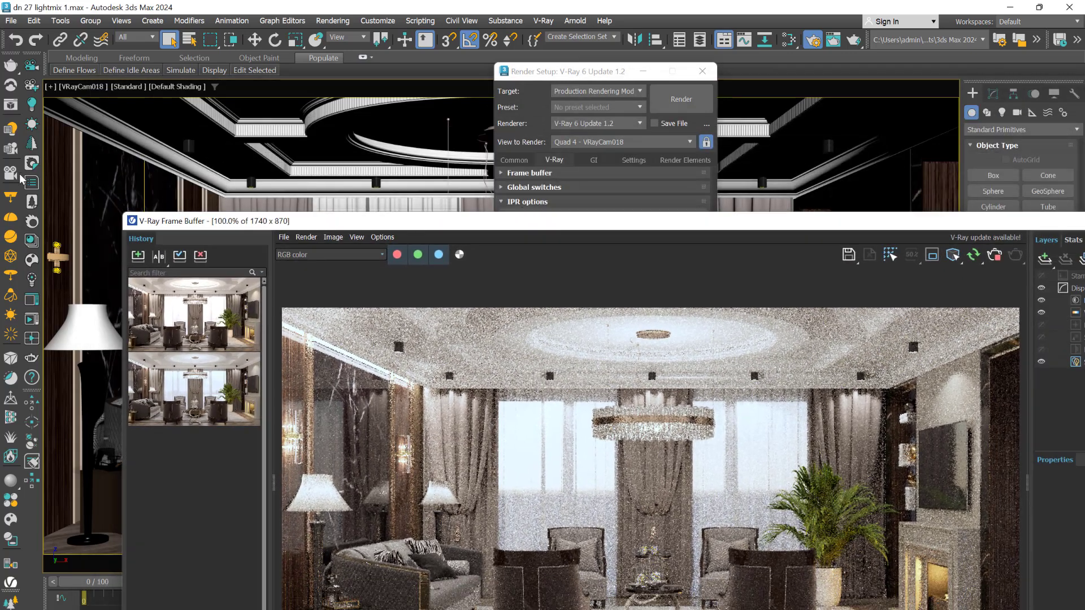
- Open the V-Ray Light Lister, preview General Settings, Selected Lights and Selection Set, then show All Lights
{"action": "left_click", "coordinate": [10, 132]}
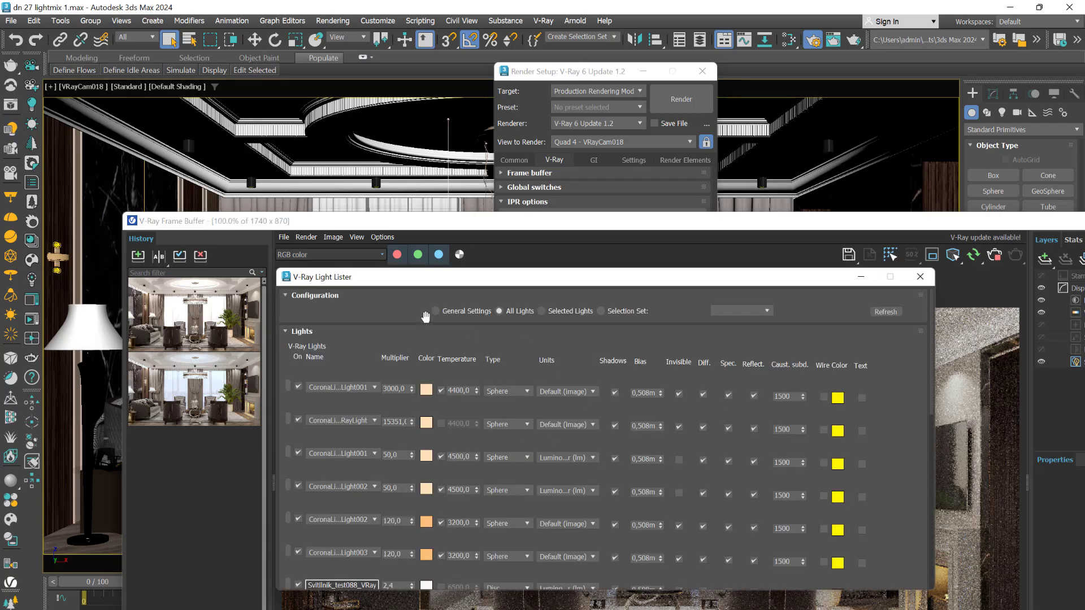
{"action": "left_click", "coordinate": [438, 311]}
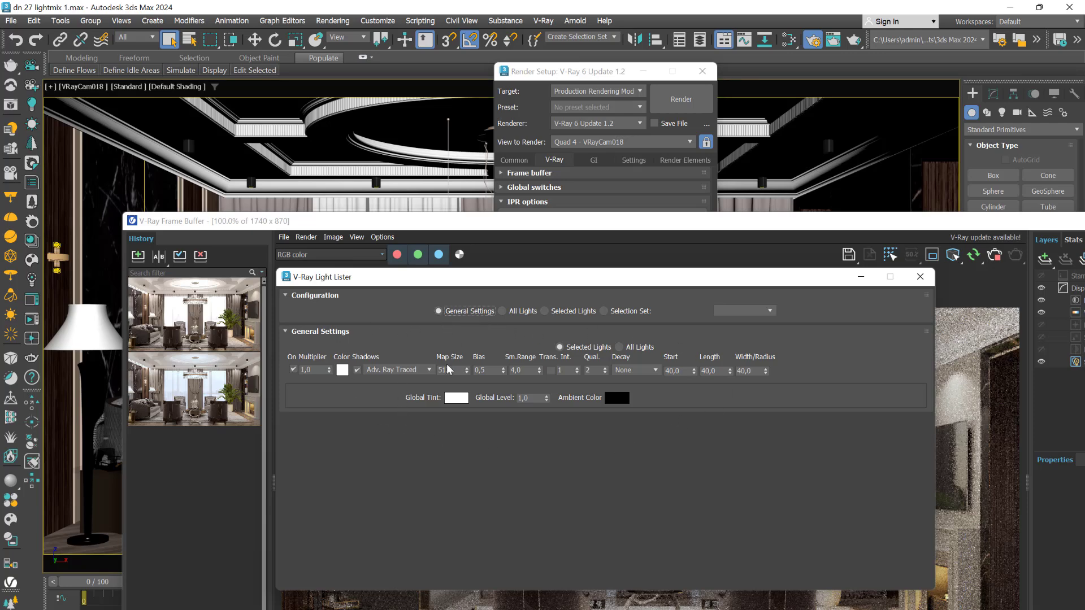
{"action": "left_click", "coordinate": [502, 311]}
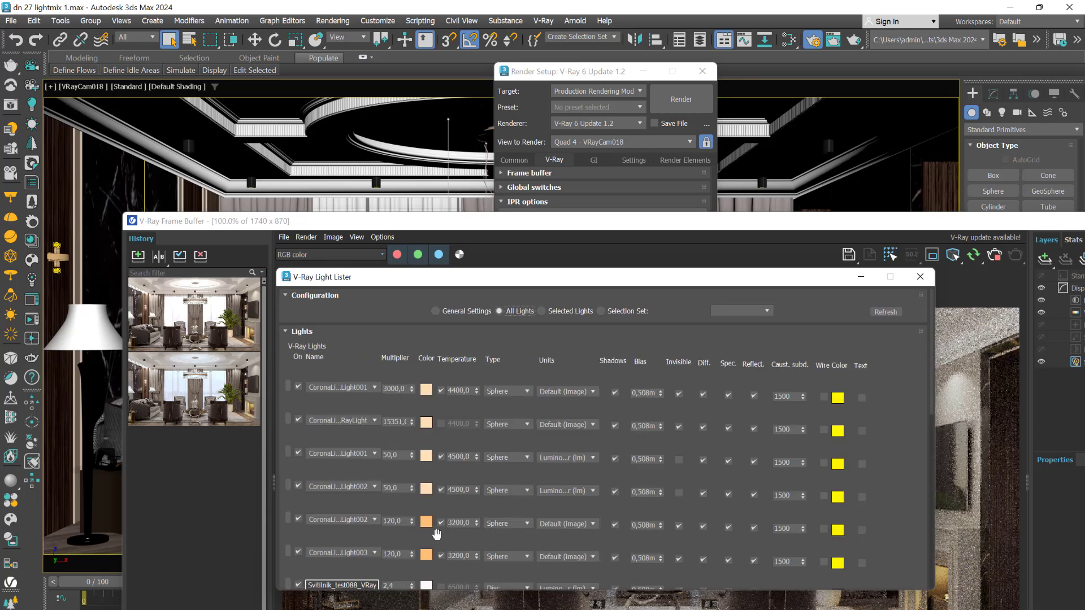
{"action": "left_click", "coordinate": [544, 311]}
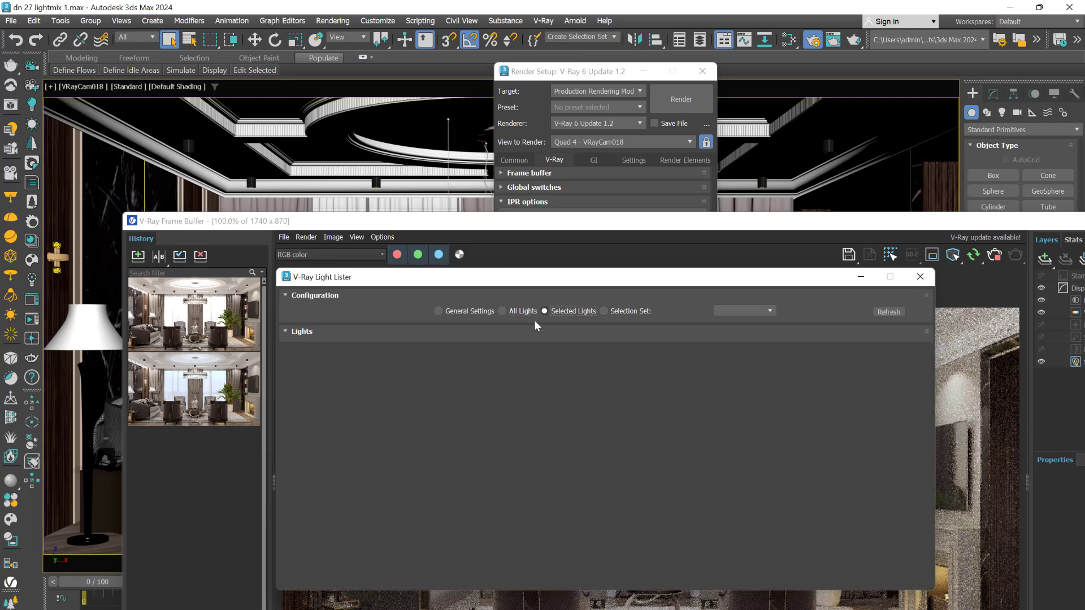
{"action": "left_click", "coordinate": [607, 311]}
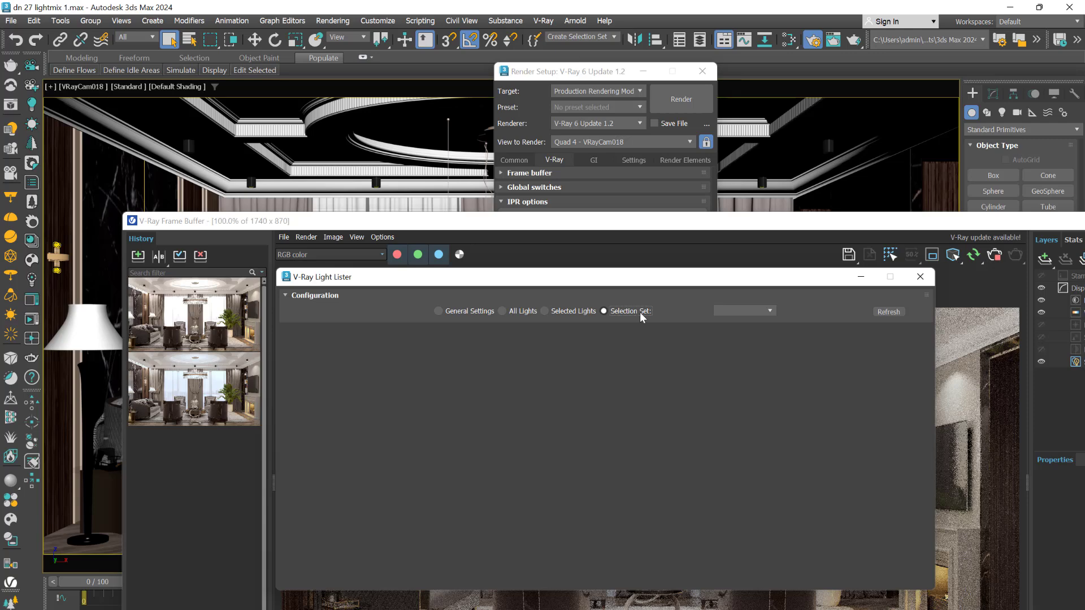
{"action": "left_click", "coordinate": [770, 312]}
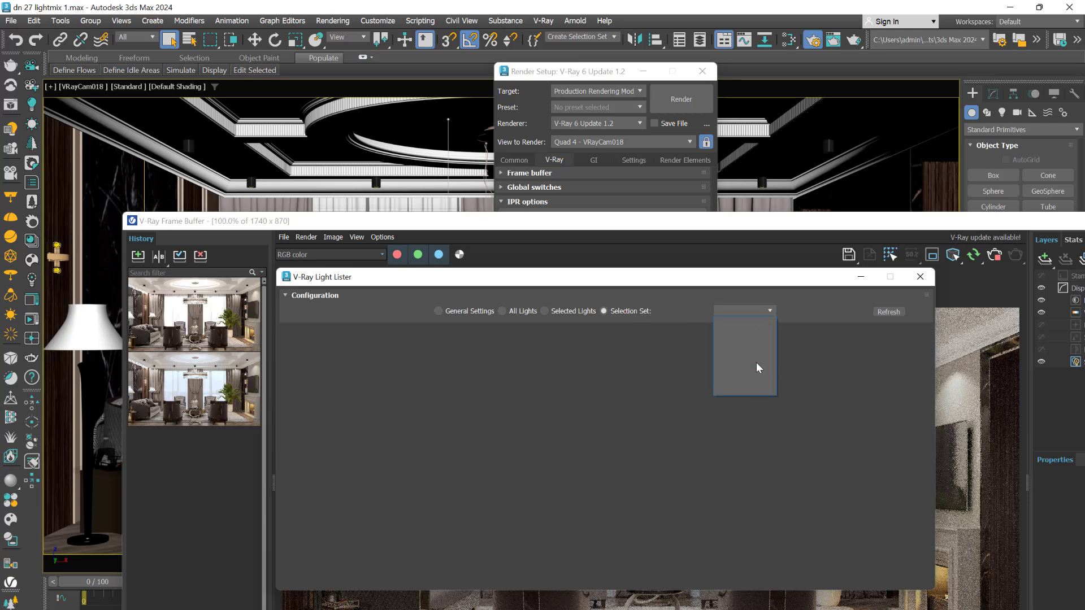
{"action": "left_click", "coordinate": [772, 311]}
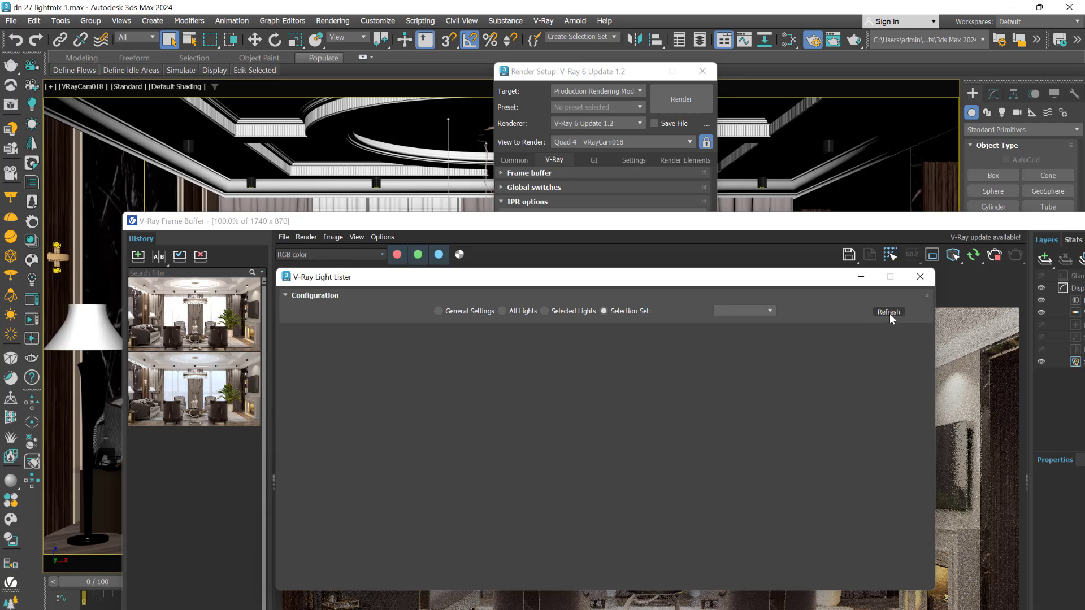
{"action": "left_click", "coordinate": [503, 311]}
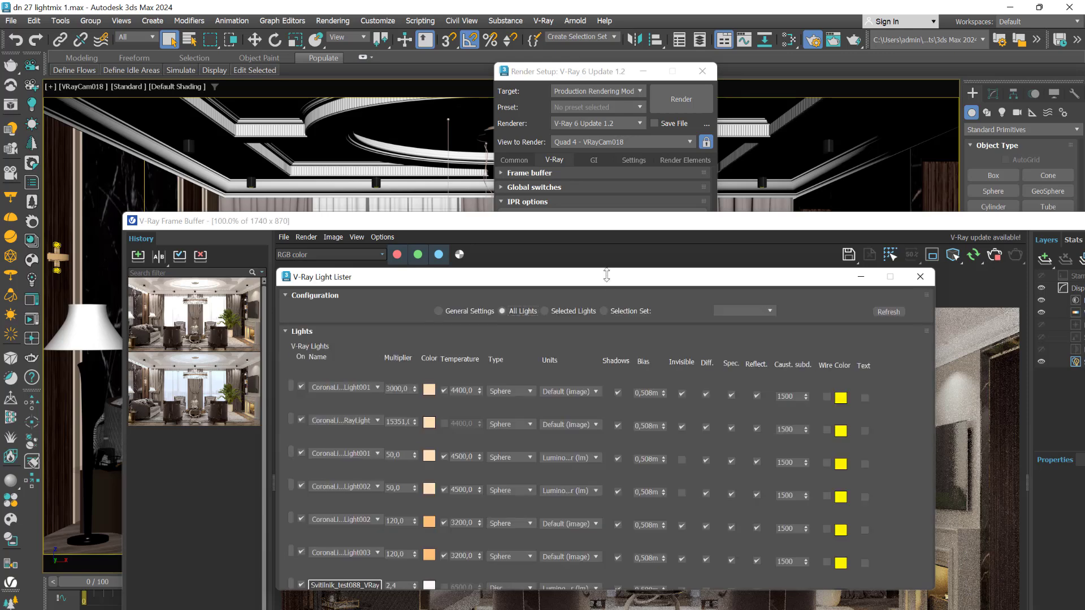
- Move the Light Lister and Frame Buffer aside and switch the camera view to wireframe
{"action": "left_click_drag", "start_coordinate": [602, 283], "coordinate": [708, 107]}
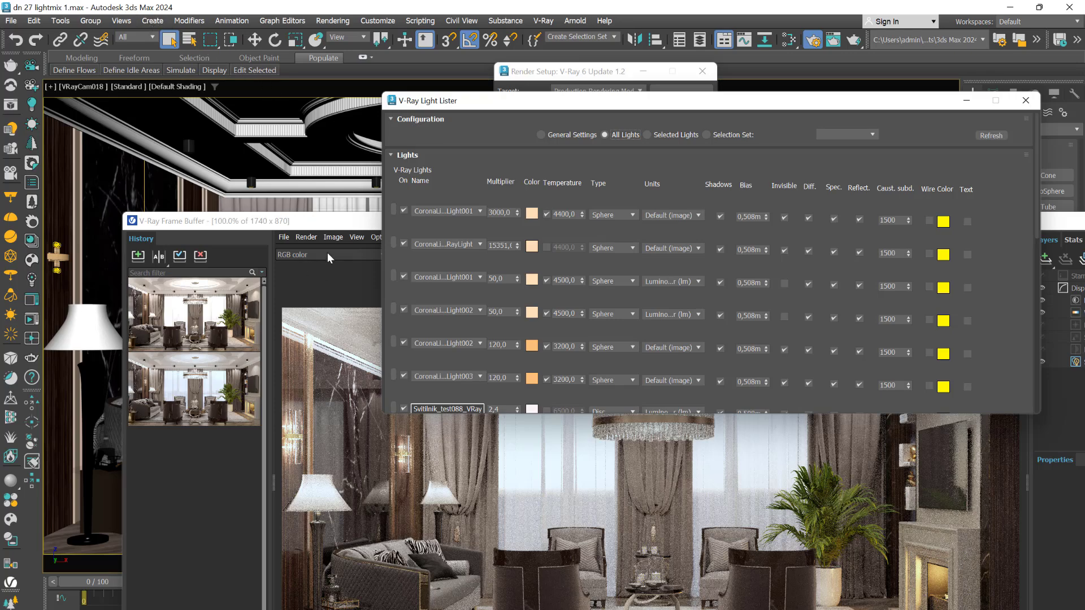
{"action": "left_click_drag", "start_coordinate": [334, 228], "coordinate": [462, 506]}
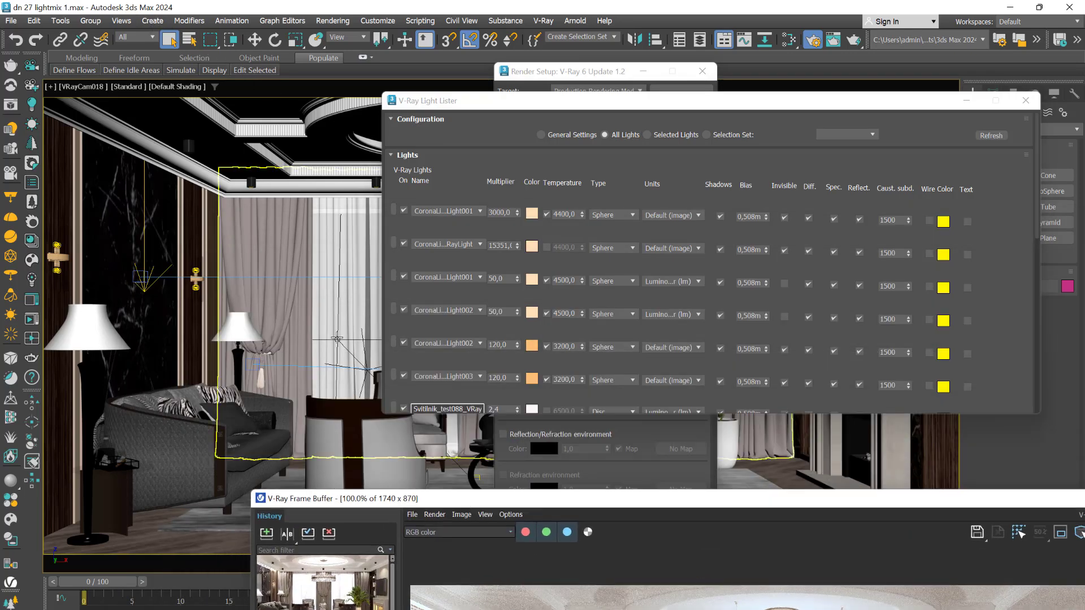
{"action": "key", "text": "F3"}
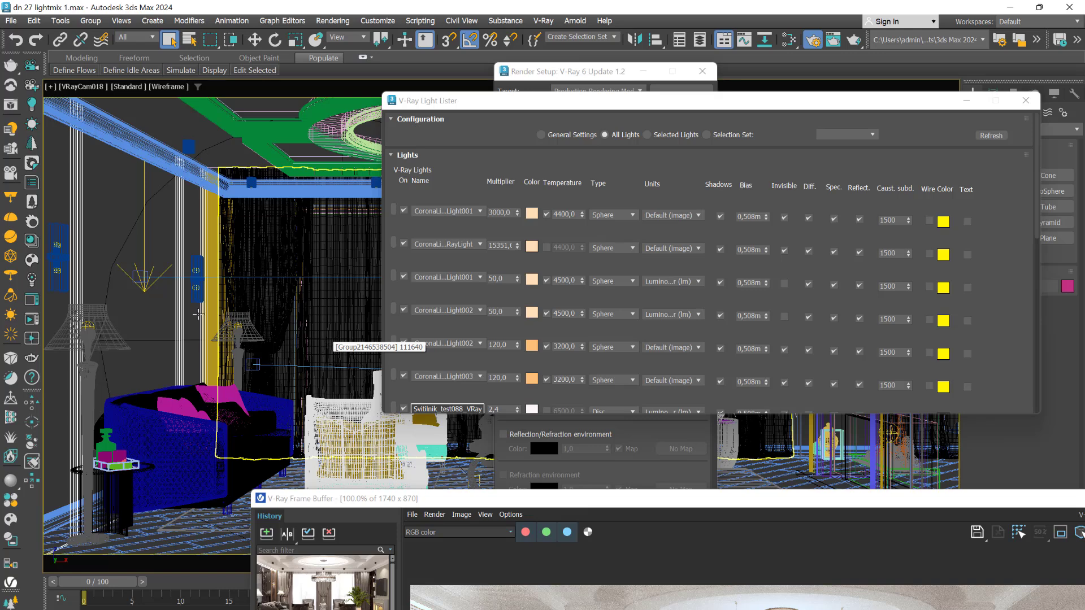
{"action": "left_click", "coordinate": [156, 339]}
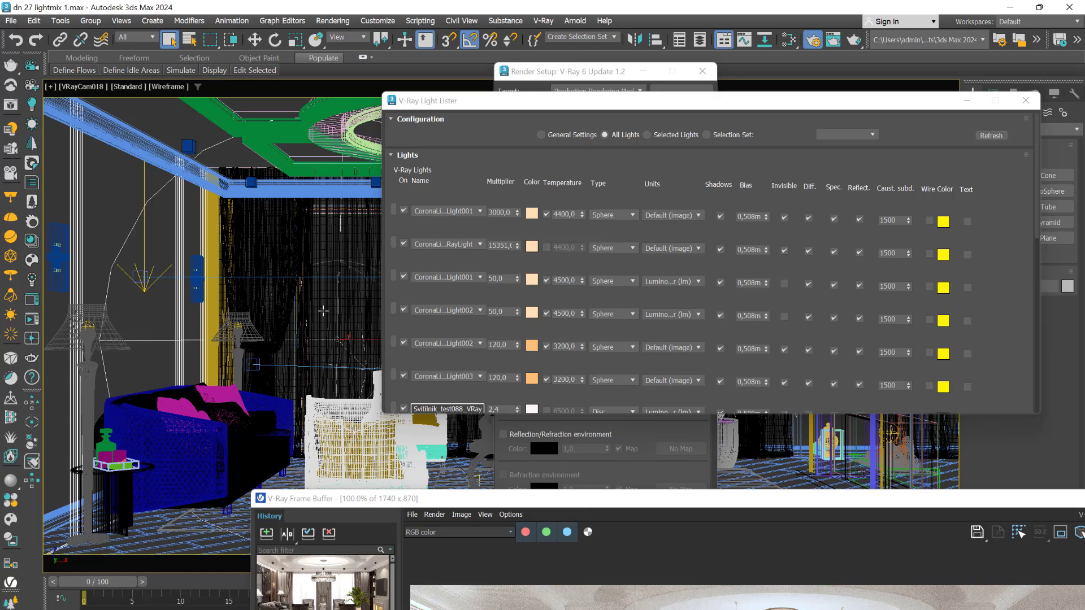
{"action": "left_click", "coordinate": [157, 369]}
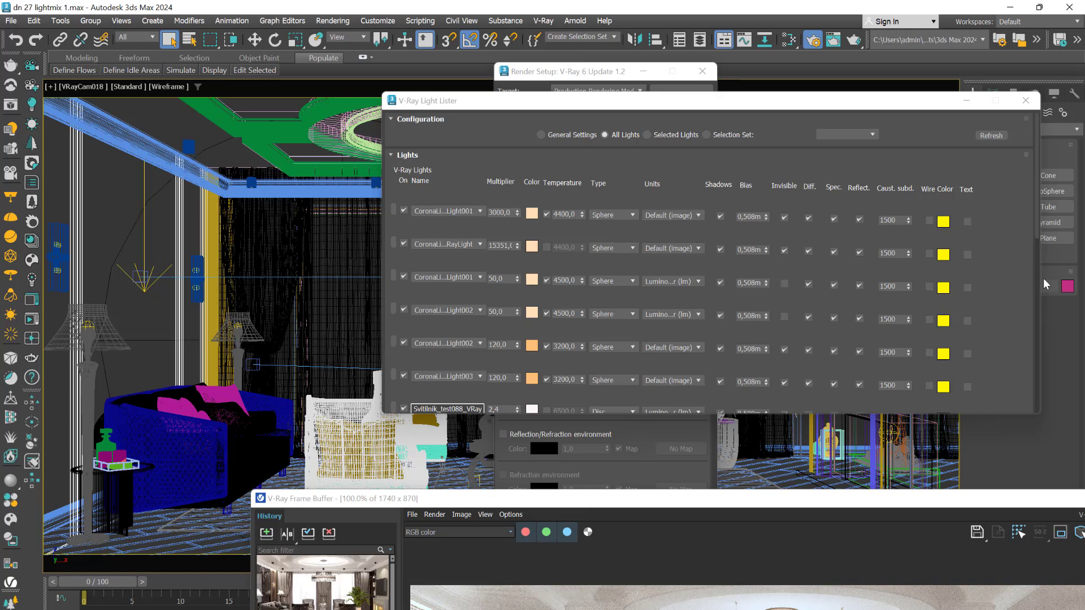
- Turn on VRaySun001 and bring the Frame Buffer back over the scene
{"action": "left_click_drag", "start_coordinate": [1037, 211], "coordinate": [1044, 398]}
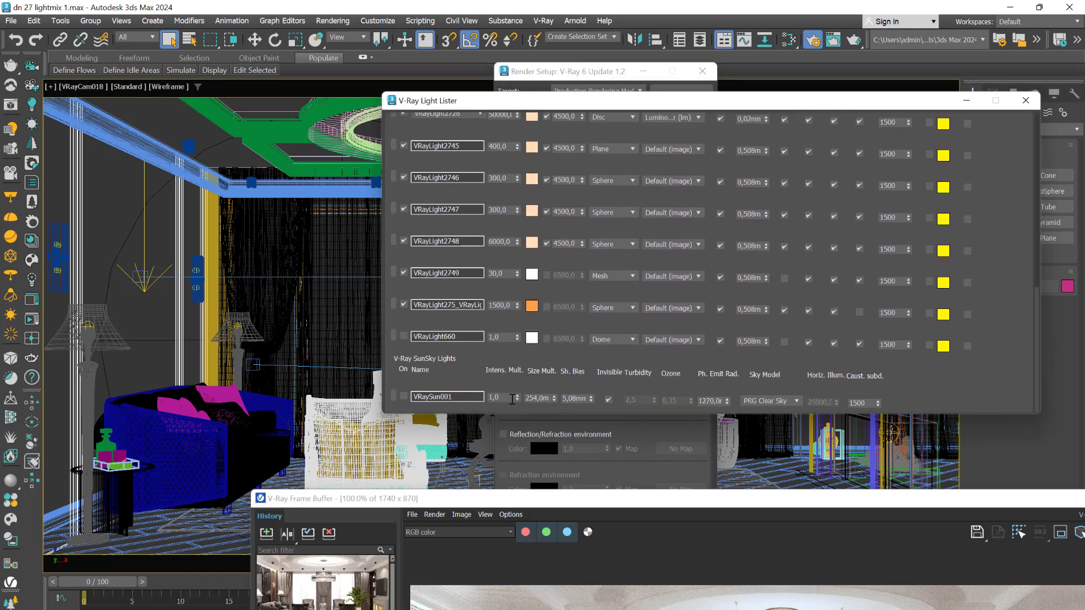
{"action": "left_click", "coordinate": [405, 398]}
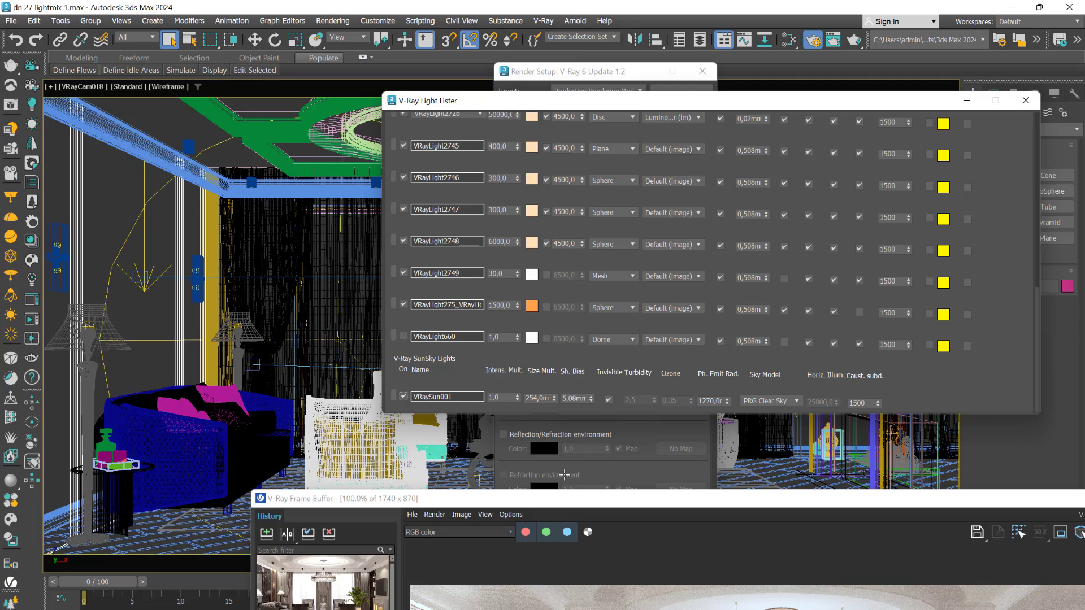
{"action": "left_click_drag", "start_coordinate": [752, 501], "coordinate": [650, 135]}
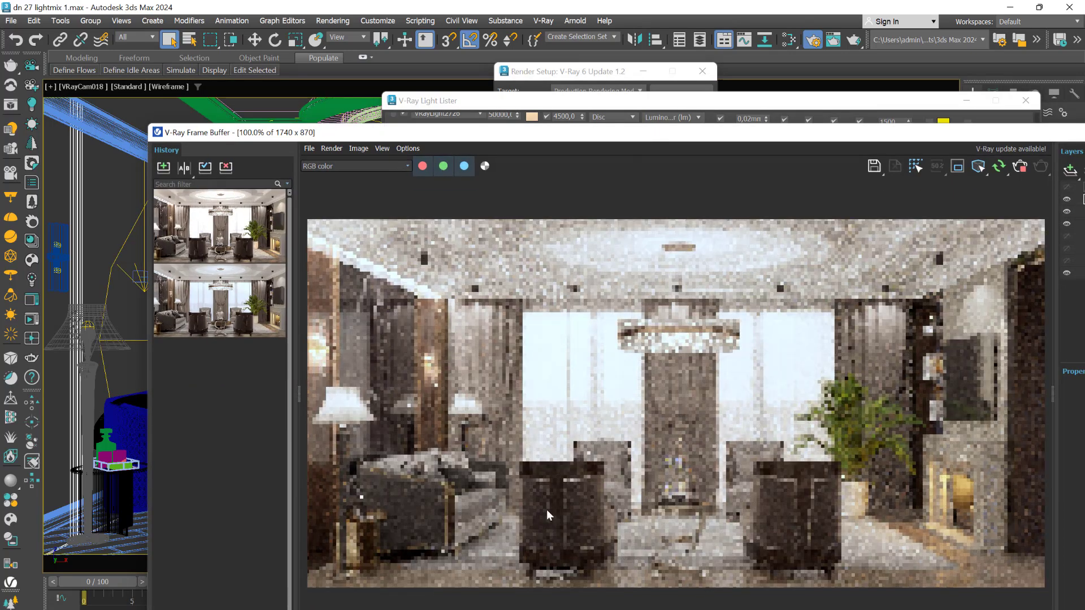
- Rearrange the Frame Buffer and Light Lister windows so the lister and Modify panel are accessible
{"action": "left_click_drag", "start_coordinate": [598, 133], "coordinate": [634, 486]}
{"action": "left_click", "coordinate": [404, 398]}
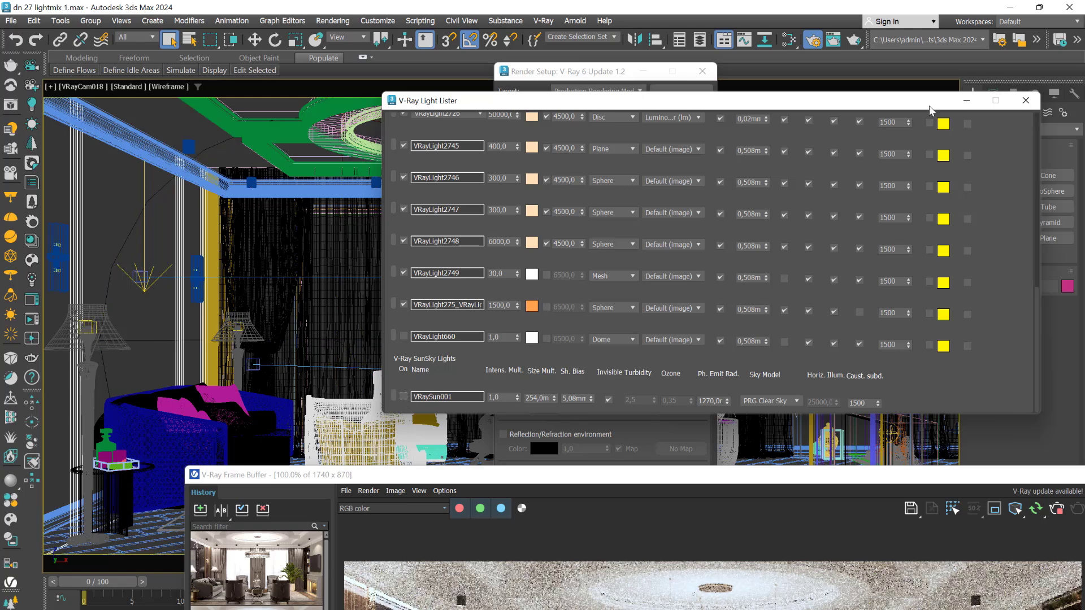
{"action": "left_click_drag", "start_coordinate": [894, 107], "coordinate": [736, 136]}
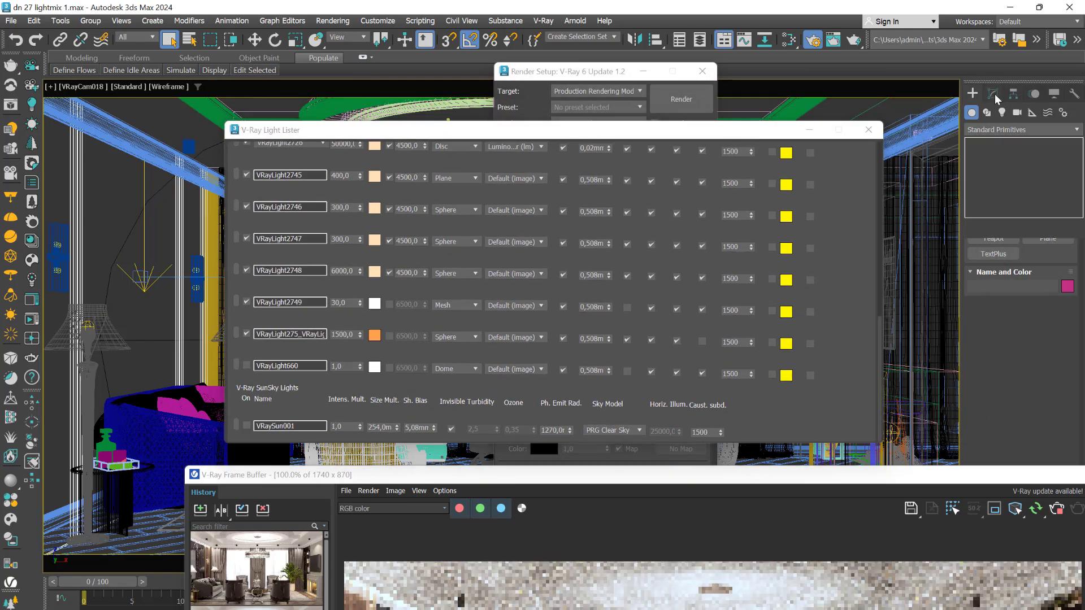
{"action": "left_click", "coordinate": [998, 100]}
{"action": "left_click_drag", "start_coordinate": [996, 482], "coordinate": [651, 483]}
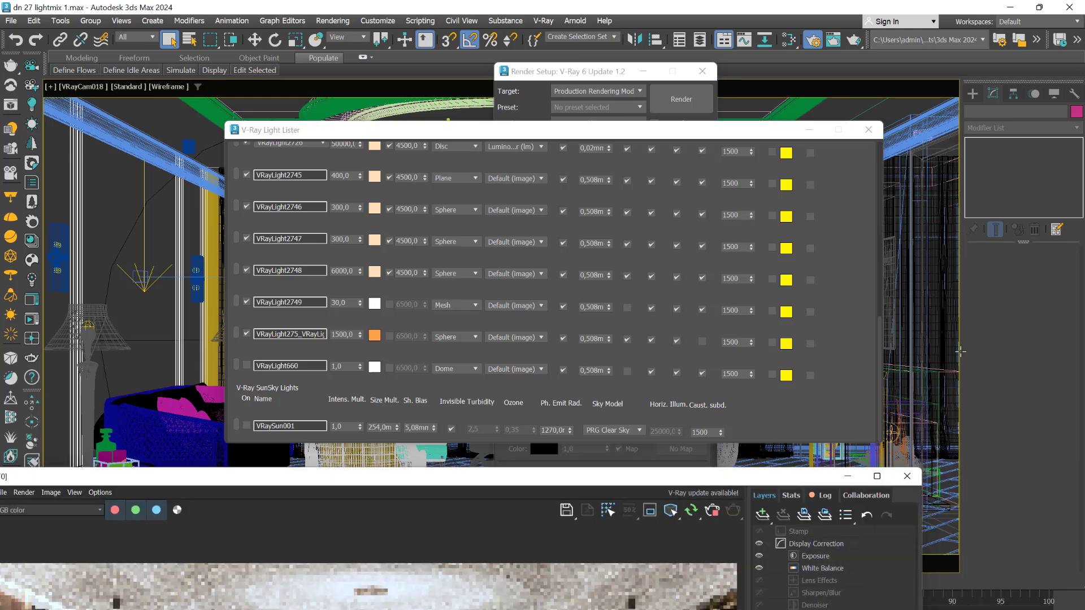
{"action": "left_click", "coordinate": [273, 427]}
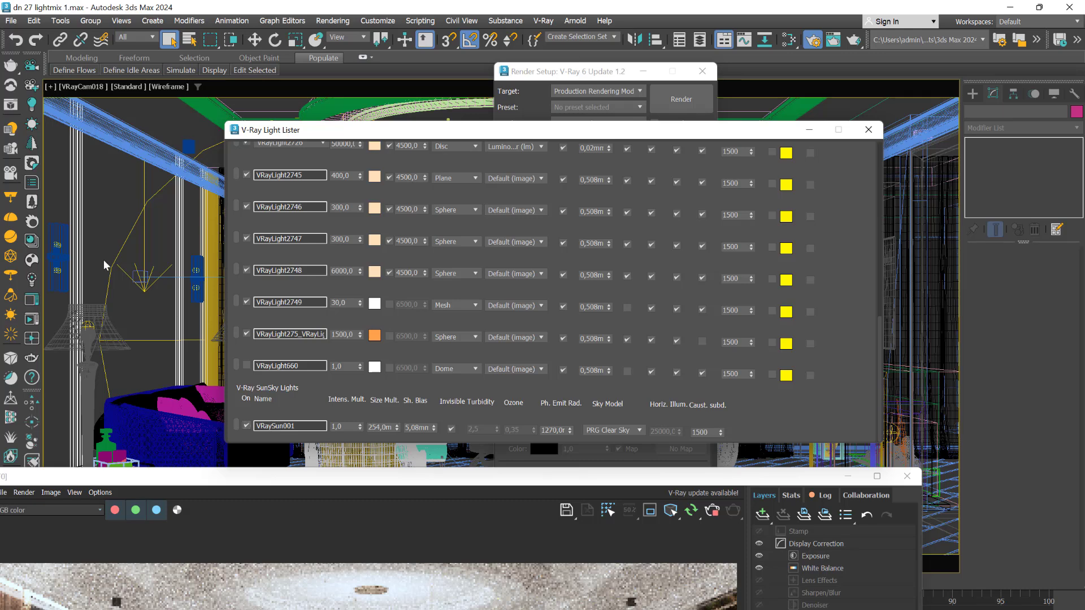
- Select VRaySun001, untick its On box, and deselect it in the viewport
{"action": "left_click", "coordinate": [162, 340]}
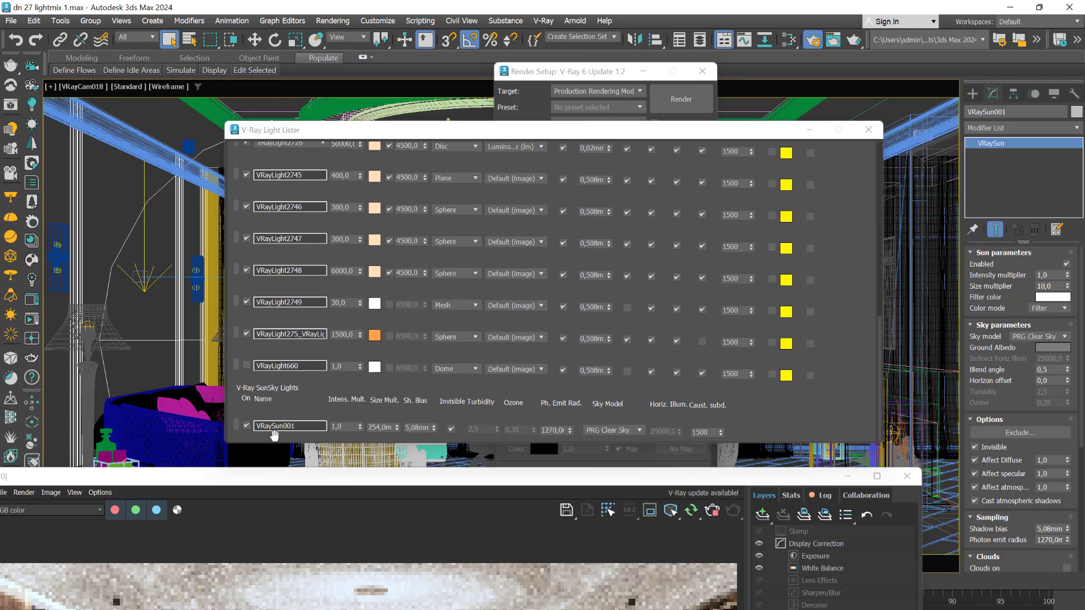
{"action": "left_click", "coordinate": [247, 426]}
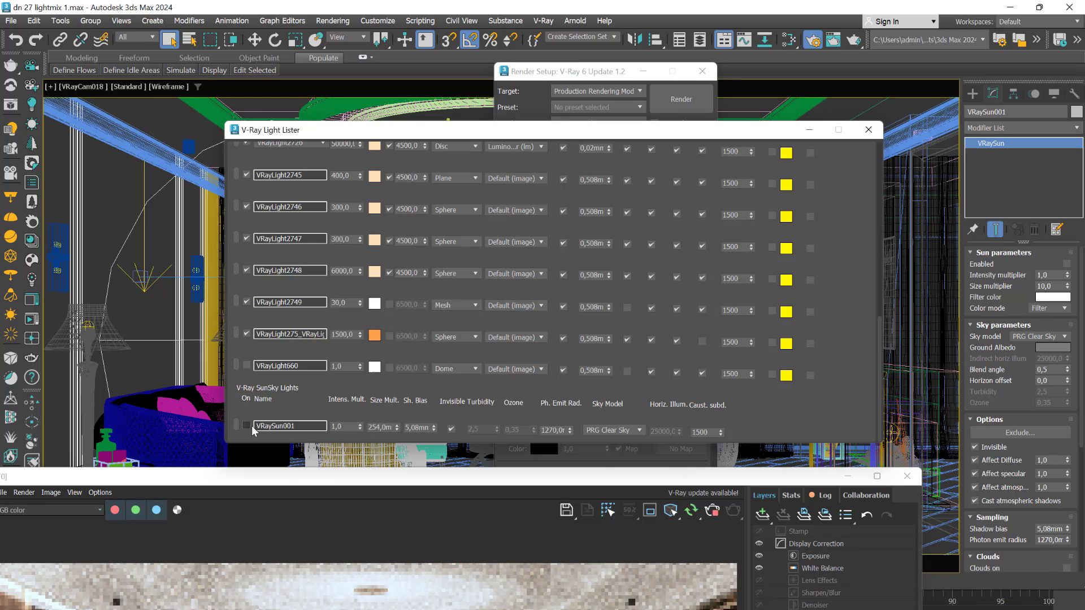
{"action": "left_click", "coordinate": [113, 206]}
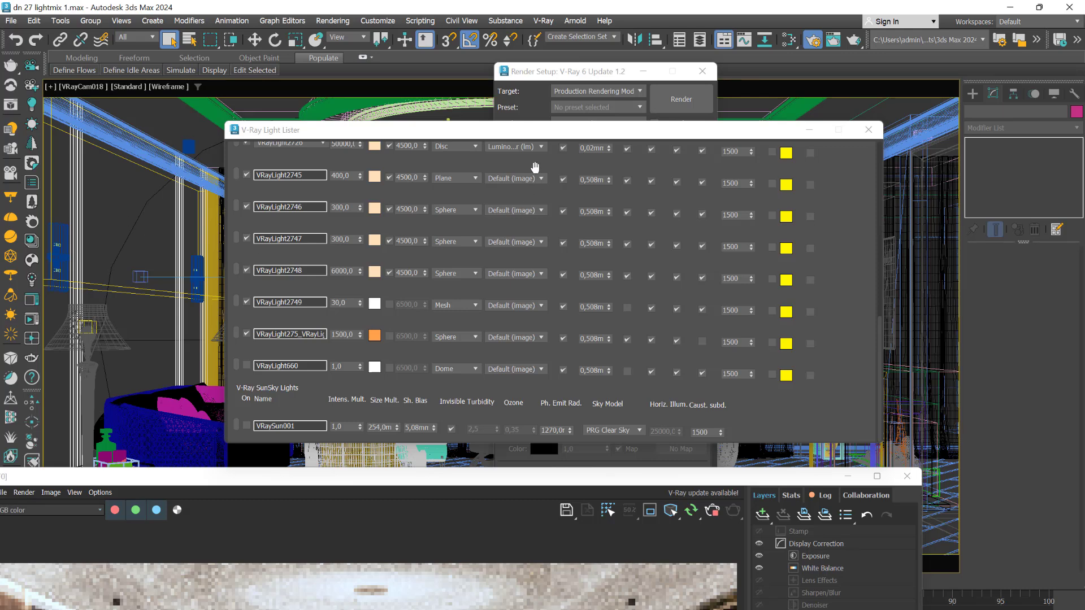
- Disable VRaySun001 from the Selected Lights list, then switch the lister back to All Lights
{"action": "left_click_drag", "start_coordinate": [880, 349], "coordinate": [880, 175]}
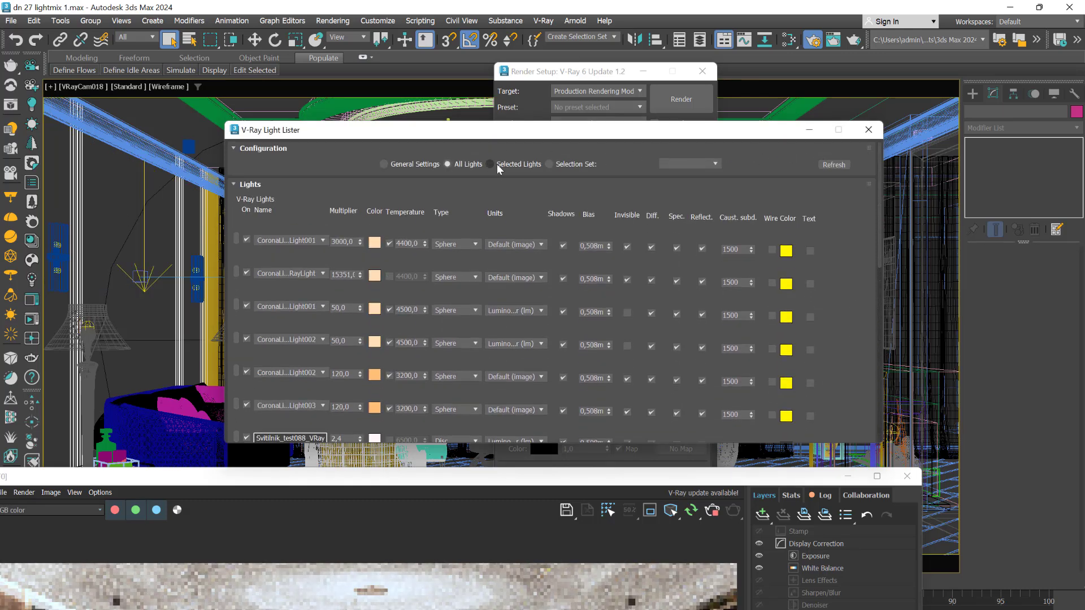
{"action": "left_click", "coordinate": [107, 281]}
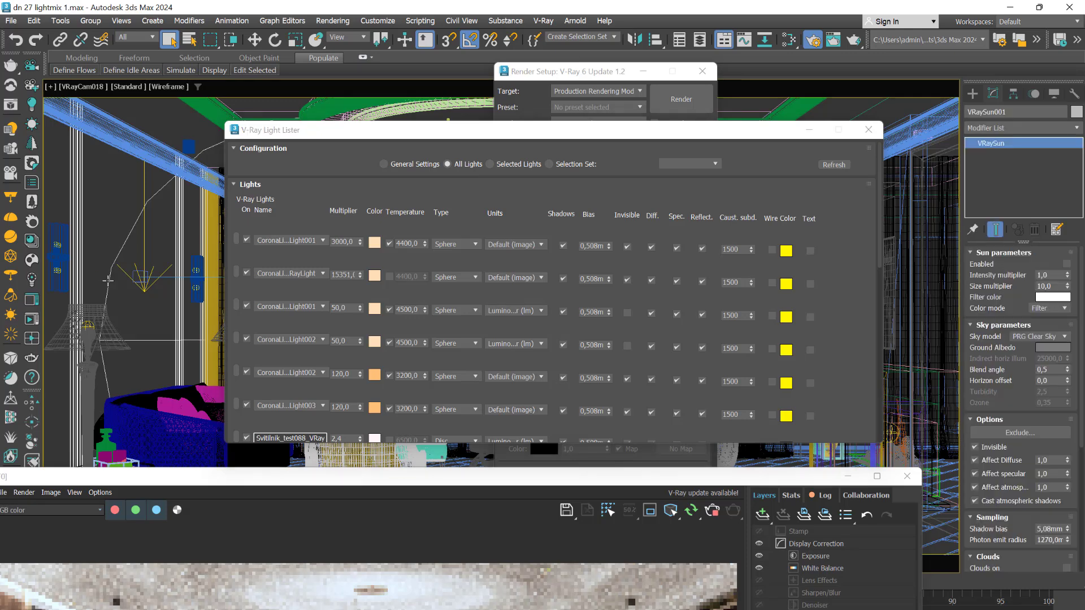
{"action": "left_click", "coordinate": [494, 168]}
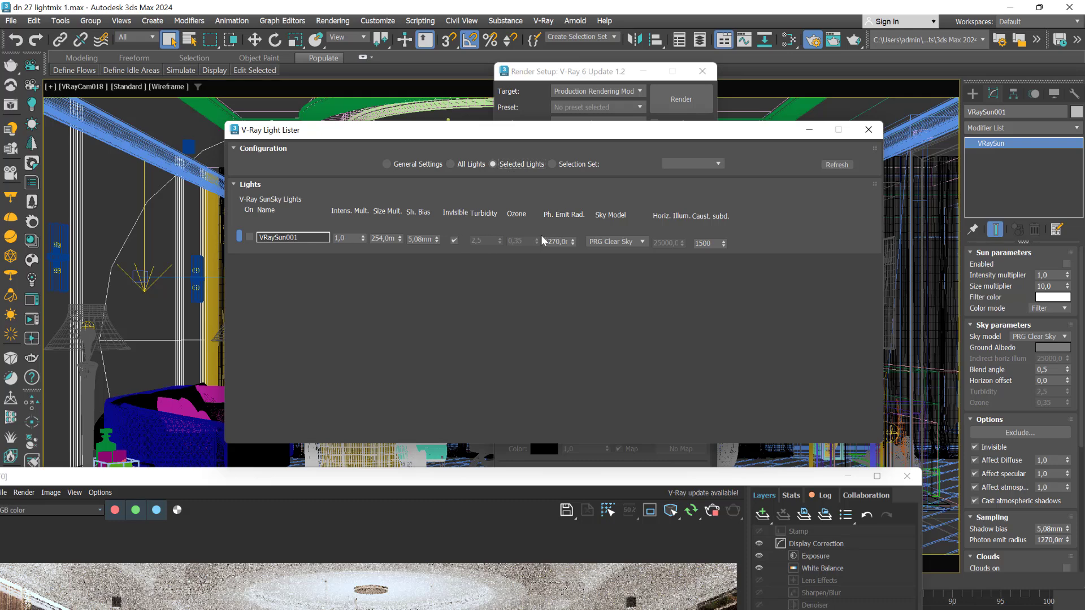
{"action": "left_click", "coordinate": [252, 238]}
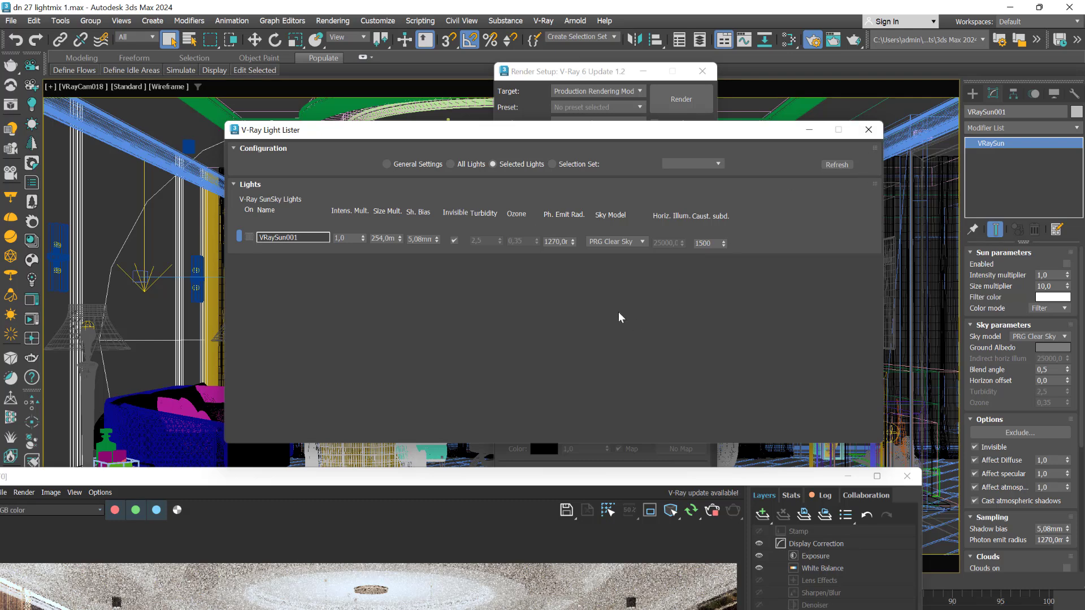
{"action": "left_click", "coordinate": [451, 165]}
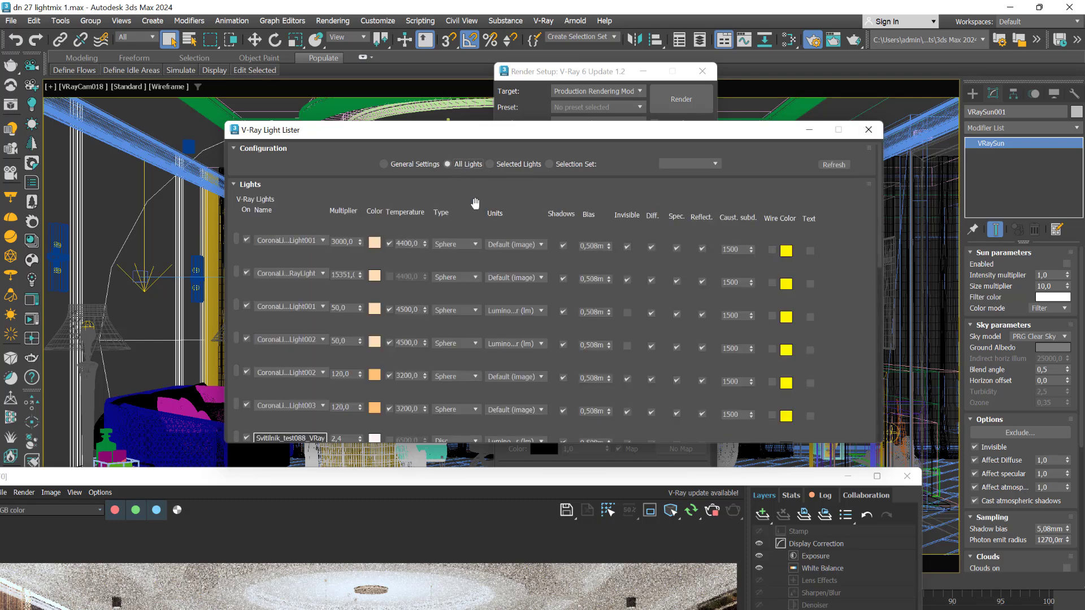
- Shrink the render preview and move the Light Lister further left
{"action": "mouse_move", "coordinate": [877, 226]}
{"action": "left_mouse_down"}
{"action": "mouse_move", "coordinate": [879, 245]}
{"action": "mouse_move", "coordinate": [886, 232]}
{"action": "left_mouse_up"}
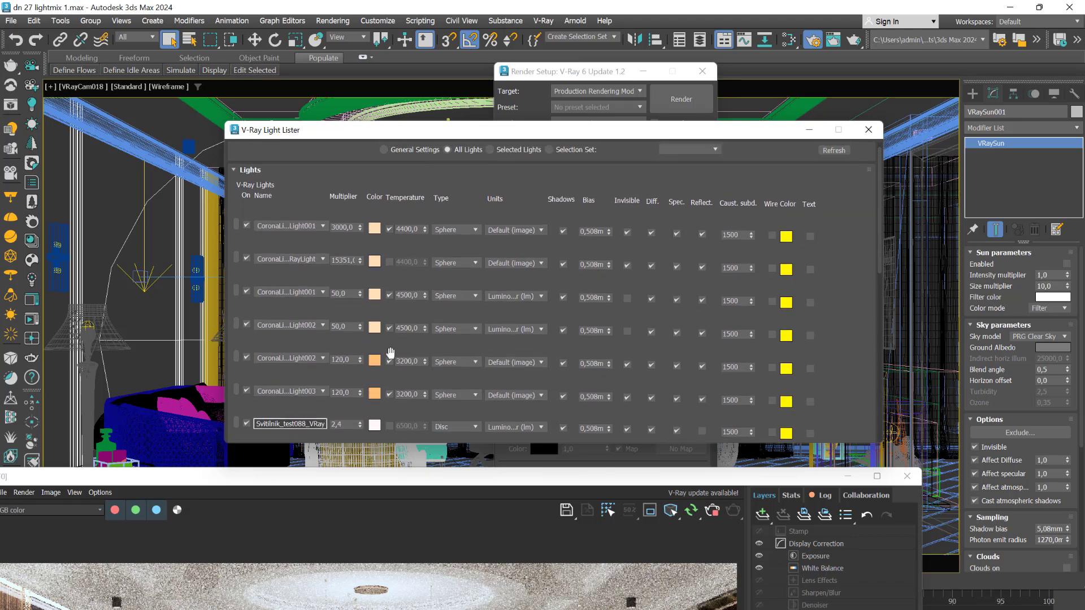
{"action": "left_click_drag", "start_coordinate": [509, 480], "coordinate": [656, 223]}
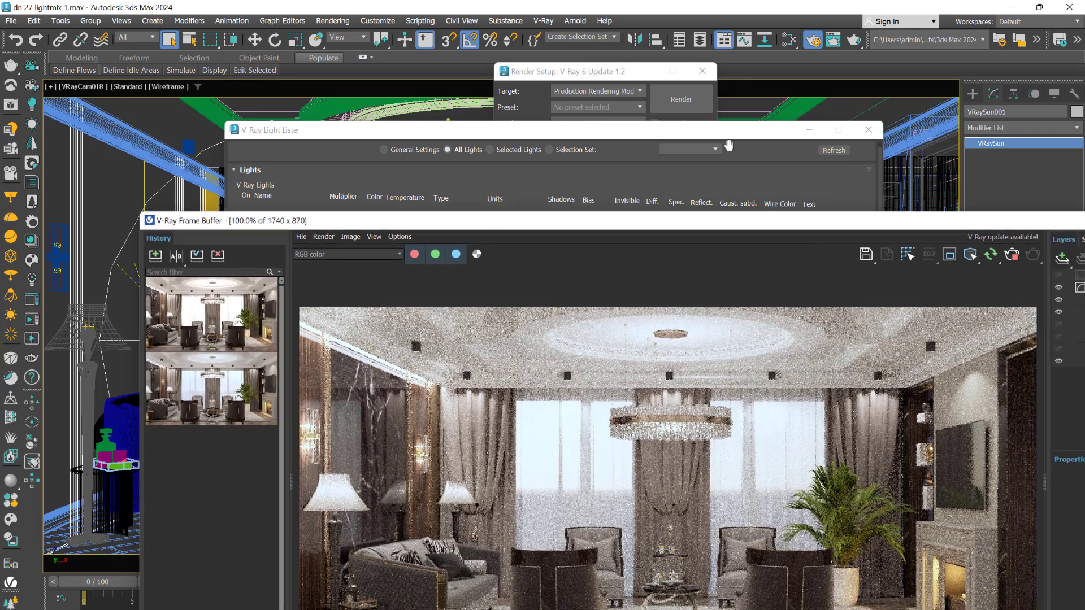
{"action": "left_click", "coordinate": [672, 137]}
{"action": "left_click_drag", "start_coordinate": [671, 138], "coordinate": [530, 125]}
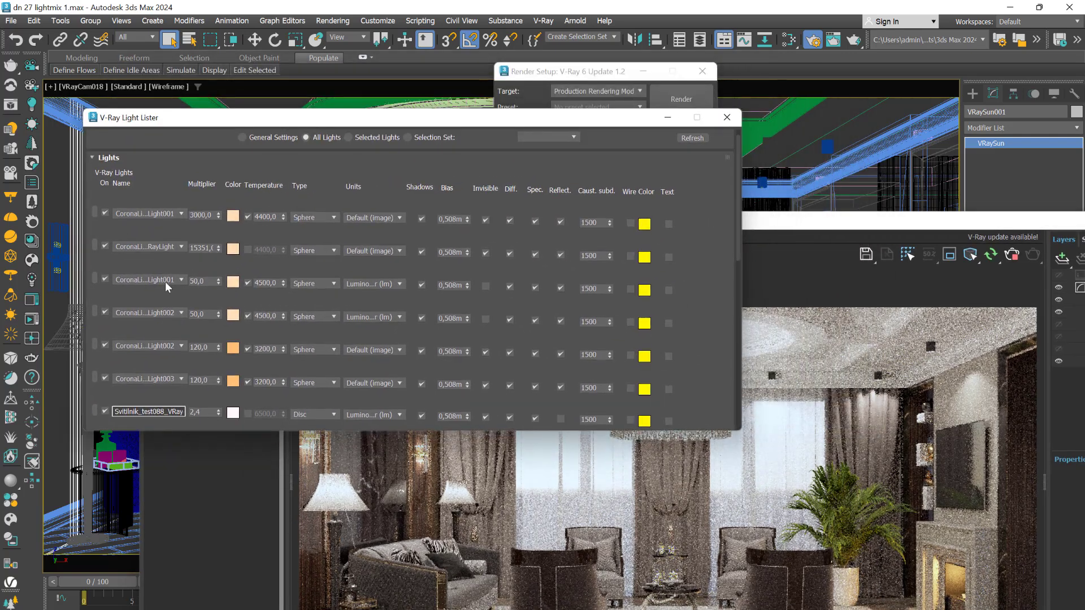
- Switch off the Corona lights, Svitlinik_test088_VRay, VRayLight125 and VRayLight2723
{"action": "left_click", "coordinate": [105, 213]}
{"action": "left_click", "coordinate": [106, 247]}
{"action": "left_click", "coordinate": [105, 313]}
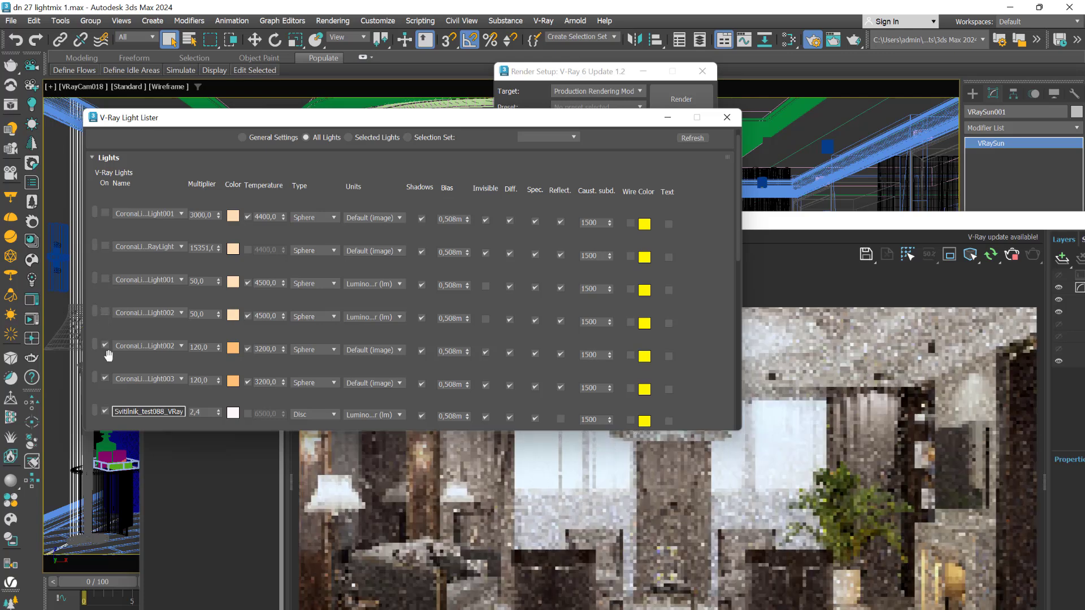
{"action": "left_click", "coordinate": [105, 411]}
{"action": "scroll", "coordinate": [738, 232], "scroll_direction": "down", "scroll_amount": 1}
{"action": "left_click_drag", "start_coordinate": [738, 232], "coordinate": [738, 325]}
{"action": "left_click", "coordinate": [105, 180]}
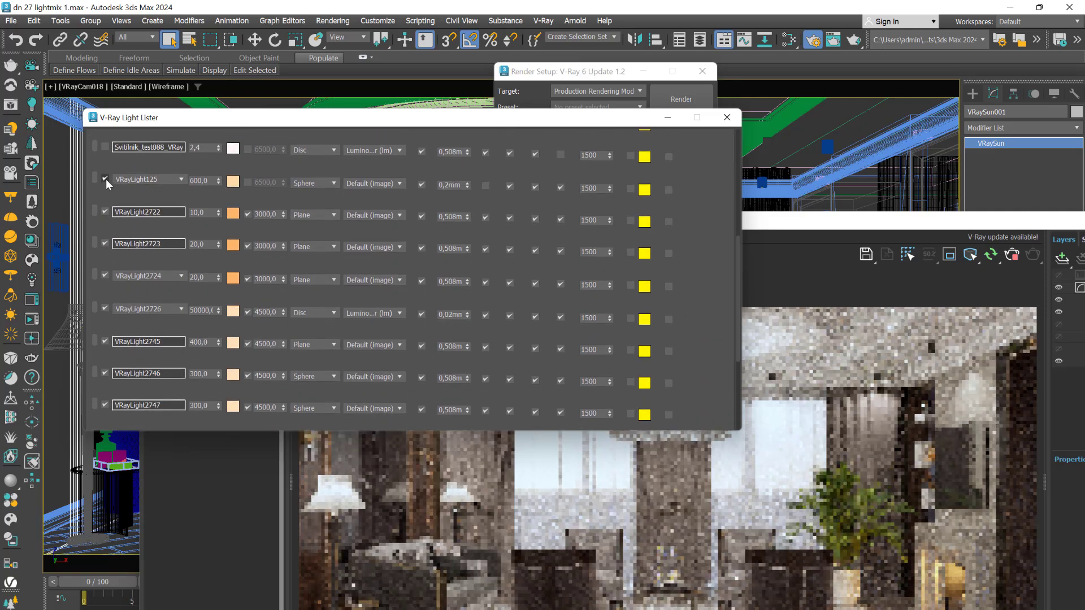
{"action": "left_click", "coordinate": [107, 241]}
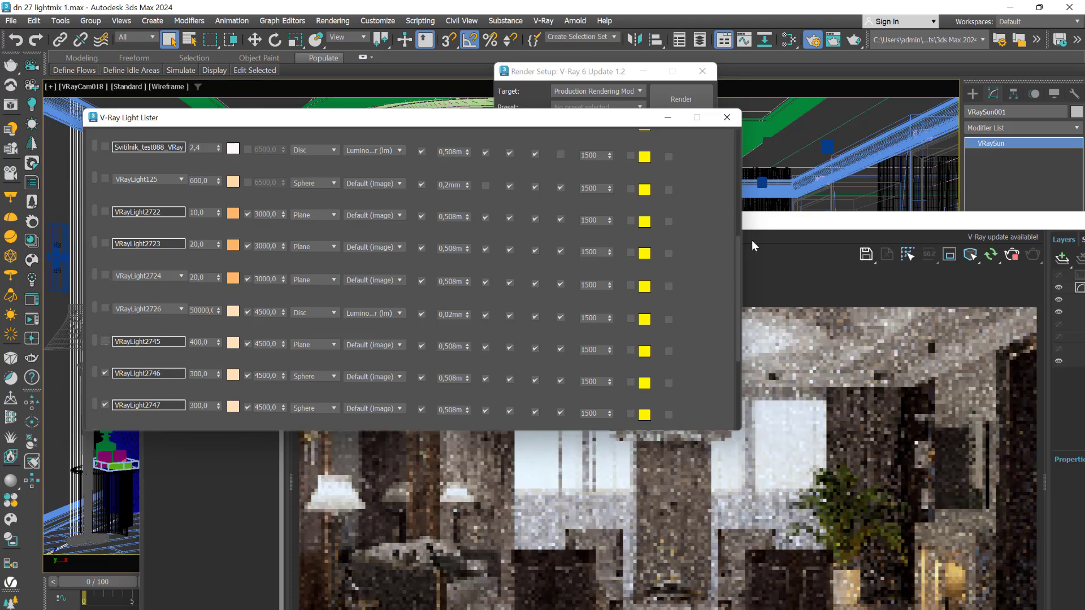
- Rearrange the render preview and Light Lister windows so both are visible
{"action": "left_click_drag", "start_coordinate": [867, 229], "coordinate": [867, 172]}
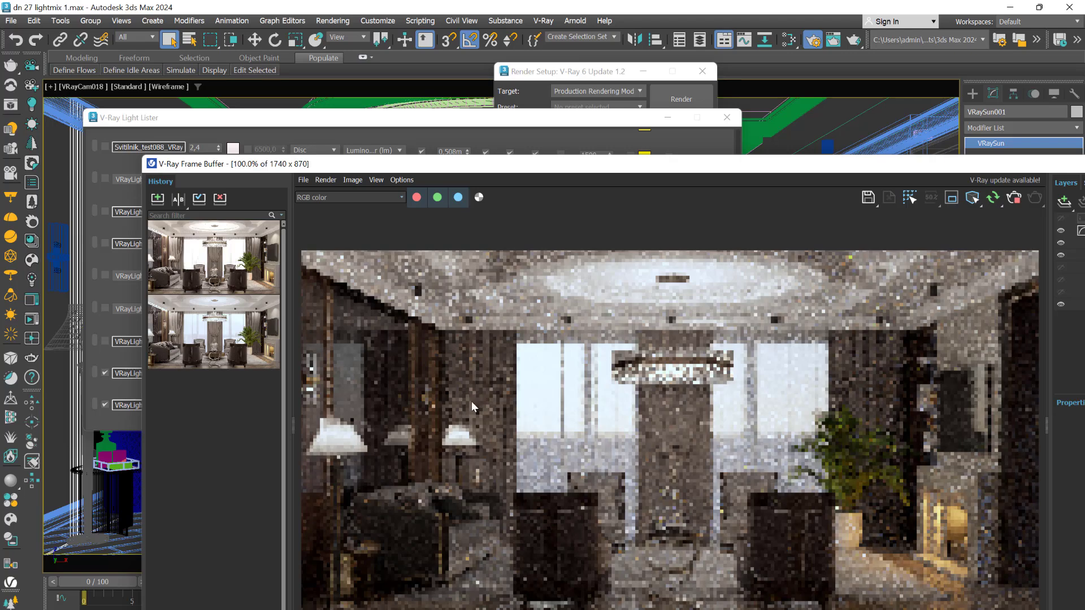
{"action": "left_click_drag", "start_coordinate": [168, 121], "coordinate": [161, 44]}
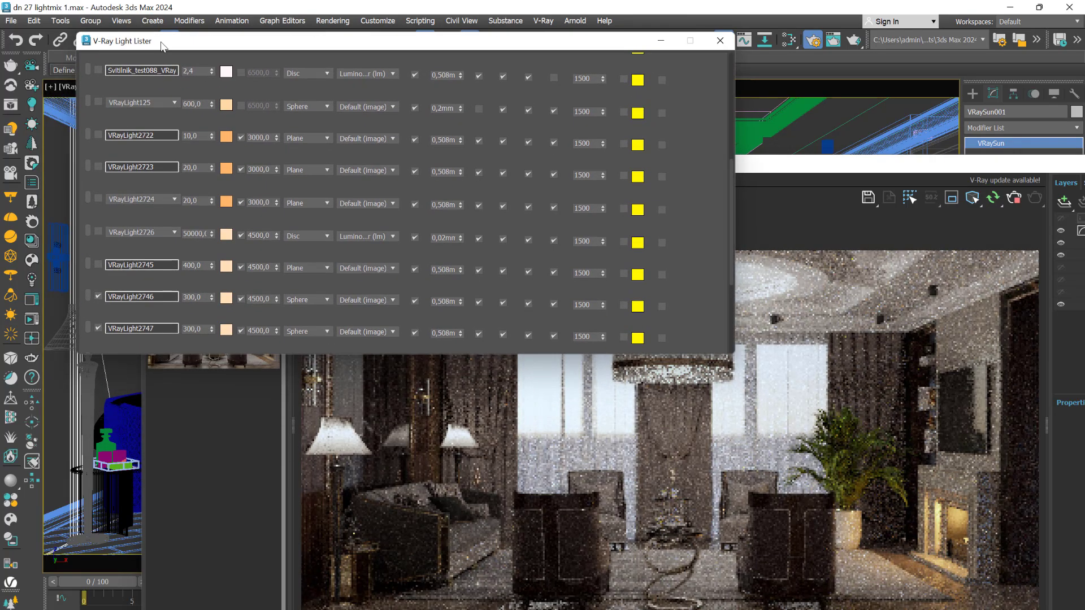
{"action": "left_click_drag", "start_coordinate": [732, 172], "coordinate": [734, 238]}
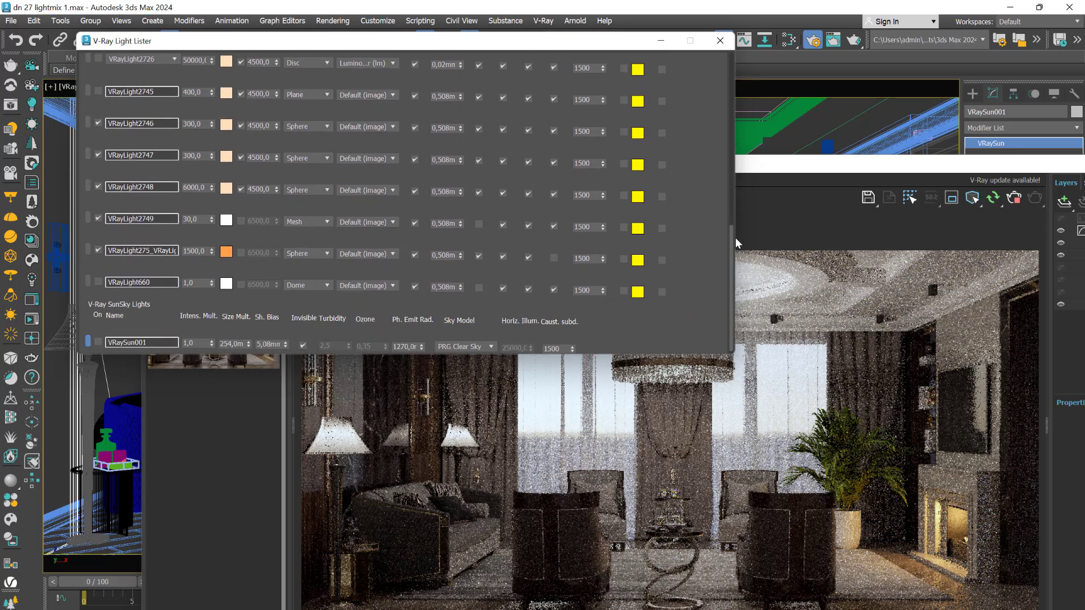
- Re-enable VRayLight2746 and change its multiplier from 300 to 700
{"action": "left_click", "coordinate": [102, 125]}
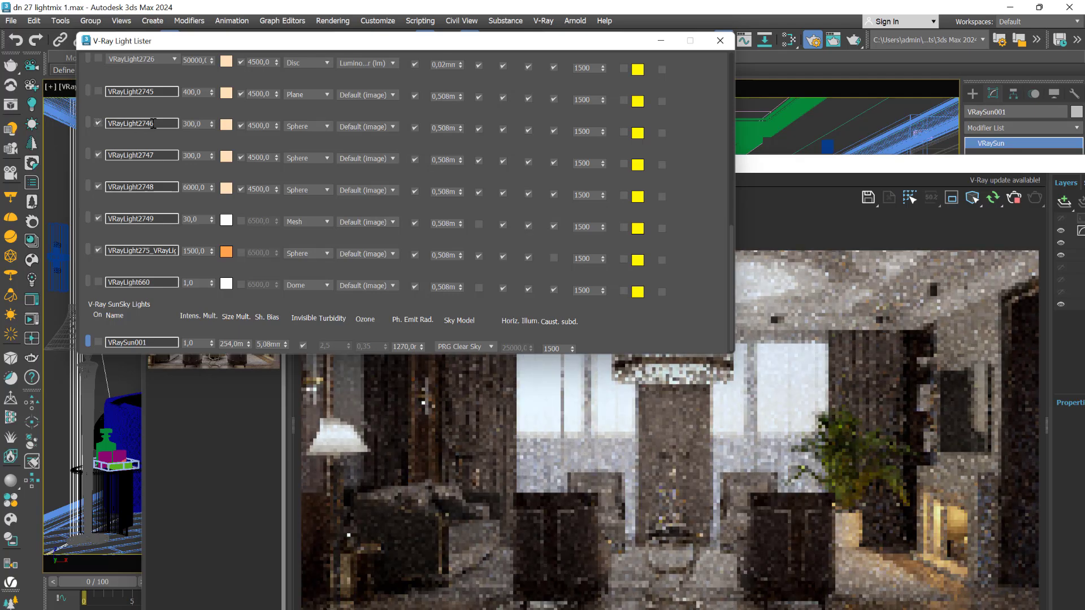
{"action": "double_click", "coordinate": [105, 123]}
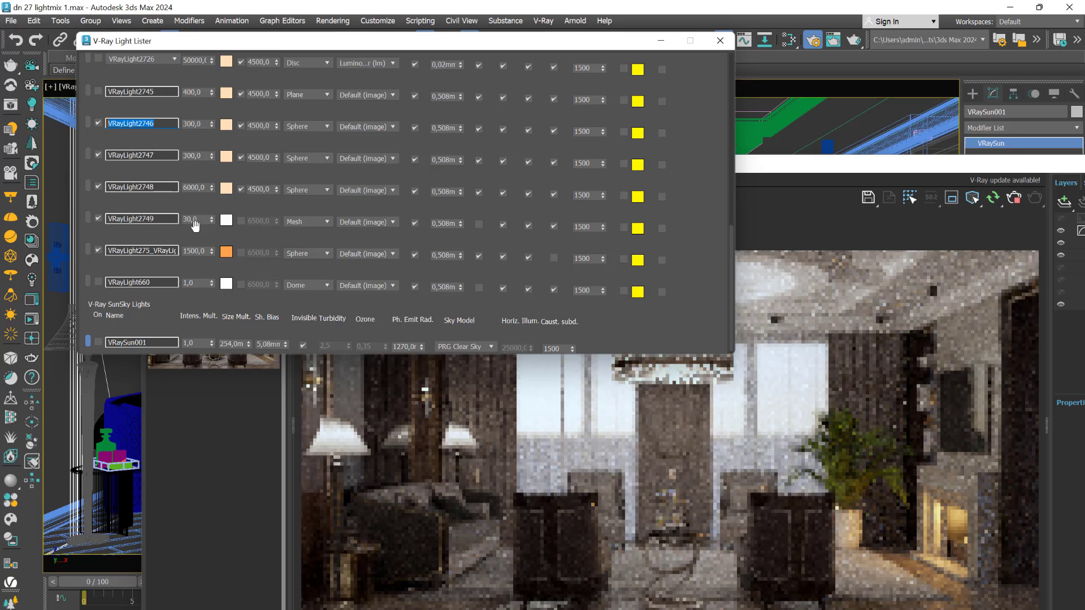
{"action": "left_click", "coordinate": [98, 123]}
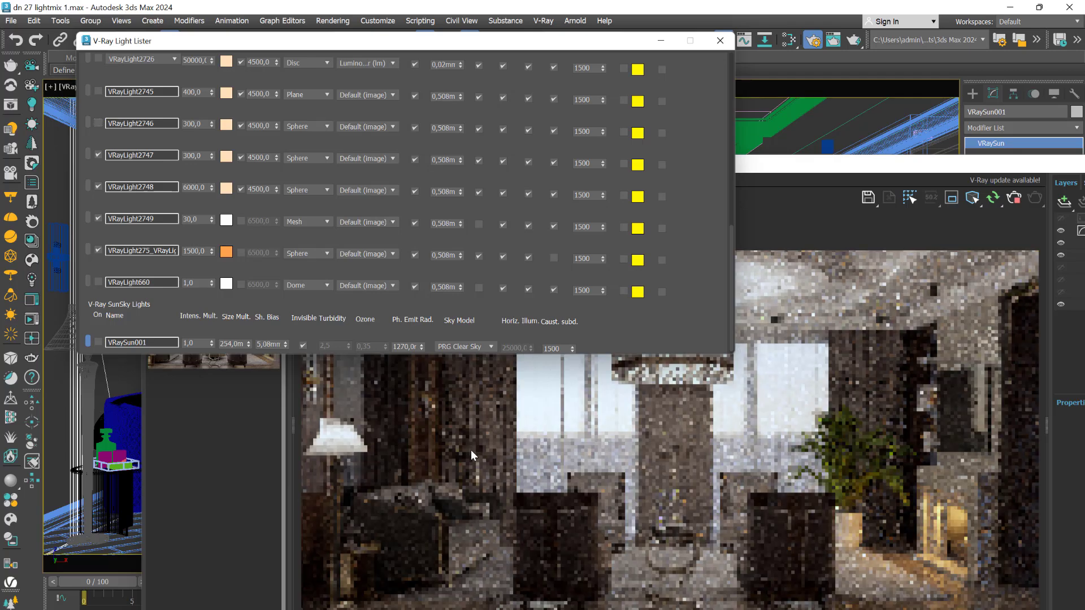
{"action": "double_click", "coordinate": [203, 124]}
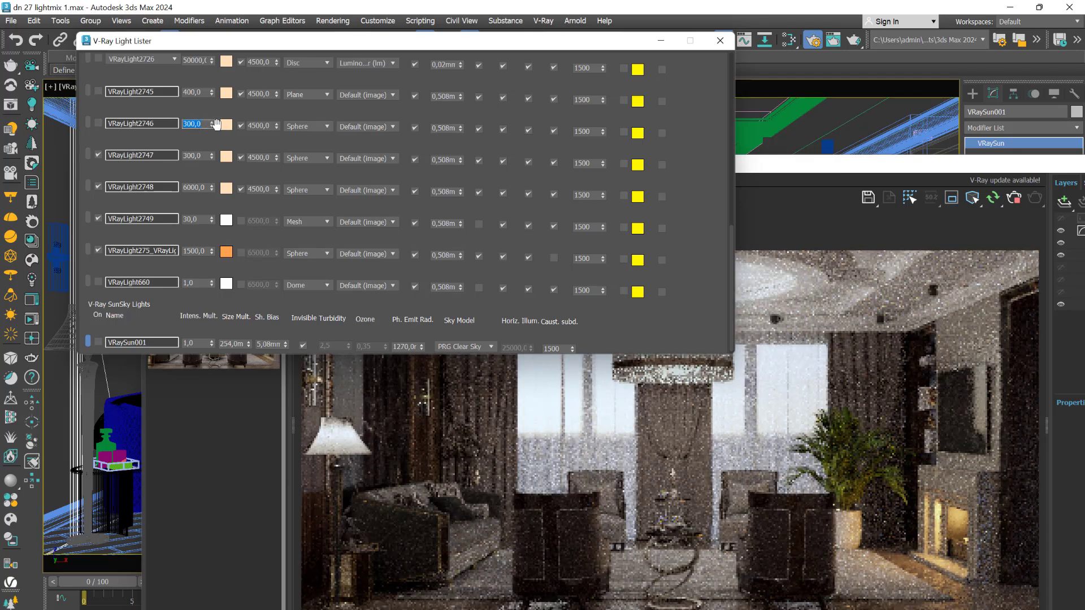
{"action": "left_click", "coordinate": [98, 123]}
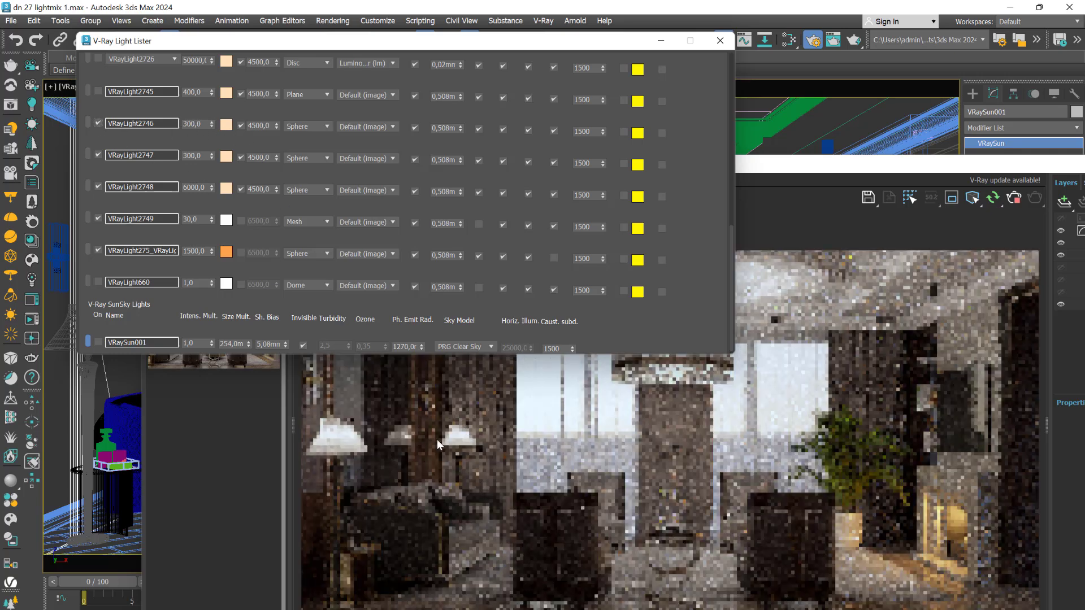
{"action": "double_click", "coordinate": [190, 125]}
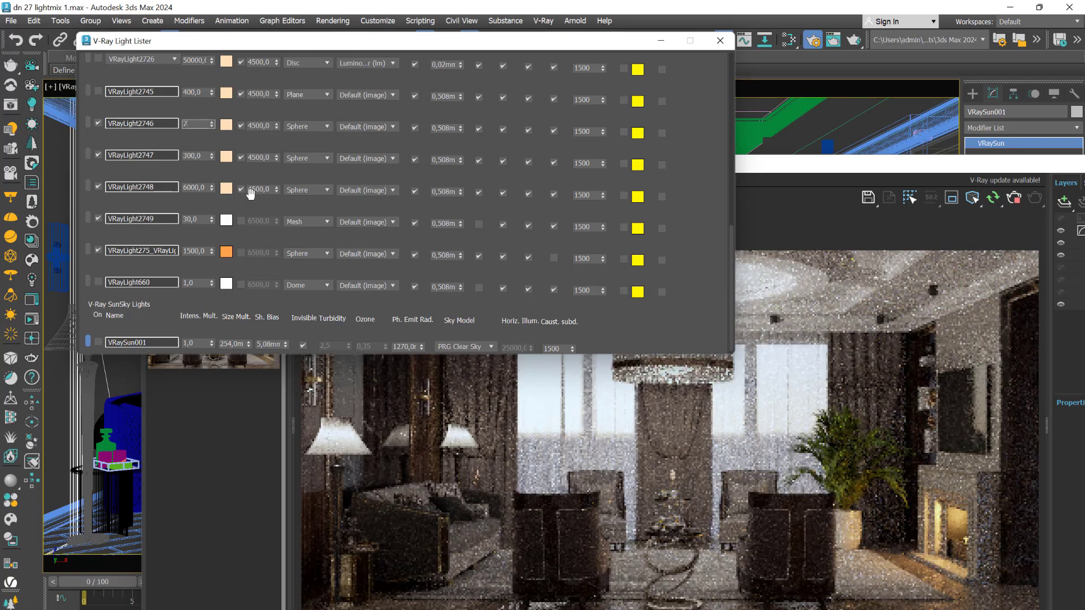
{"action": "key", "text": "Return"}
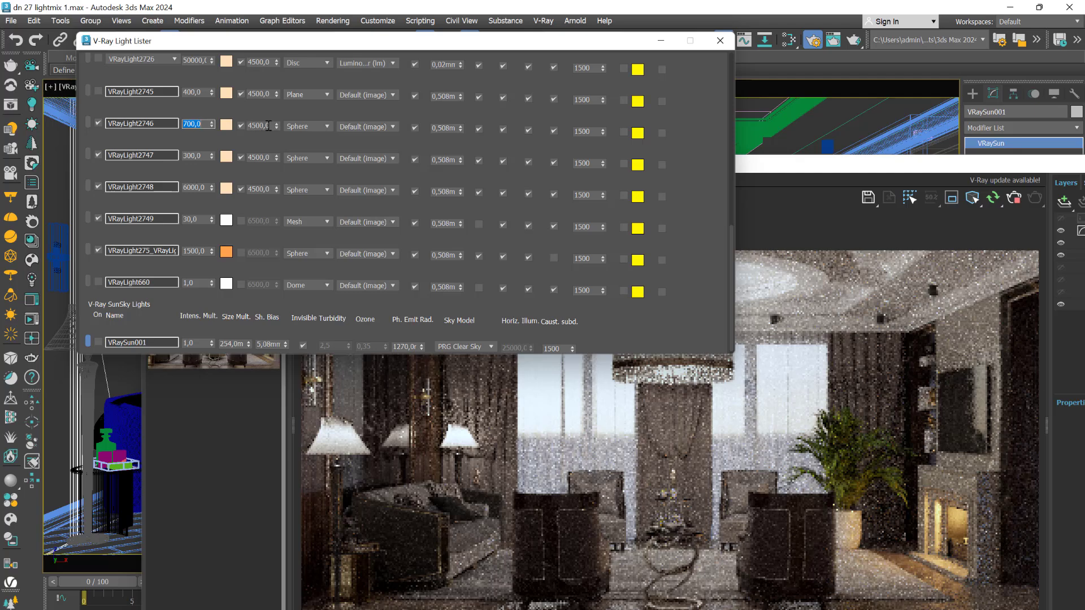
{"action": "left_click", "coordinate": [327, 126]}
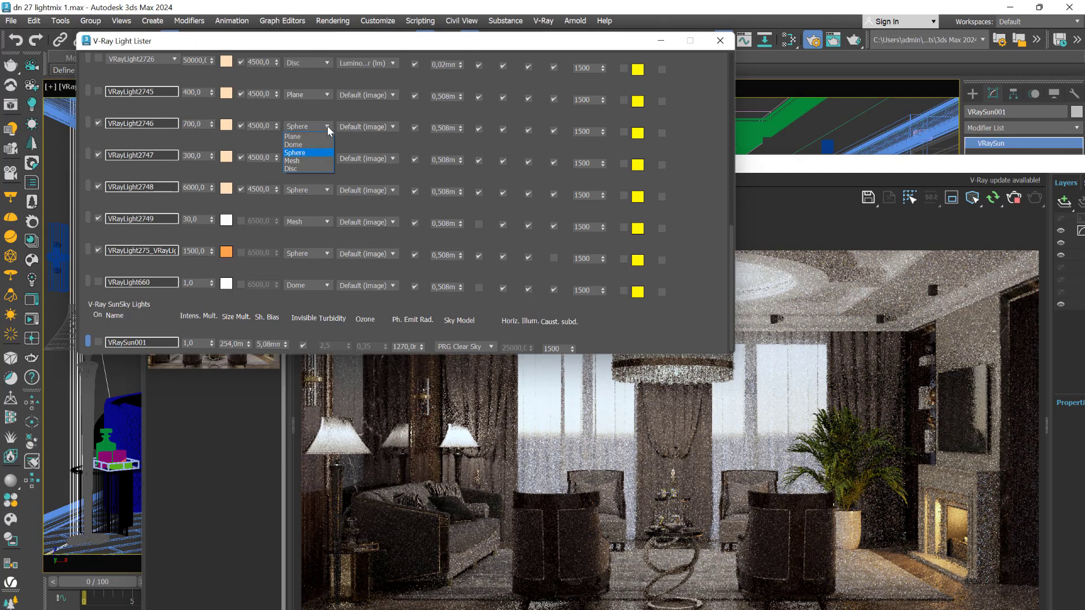
{"action": "left_click", "coordinate": [328, 127]}
{"action": "left_click", "coordinate": [392, 126]}
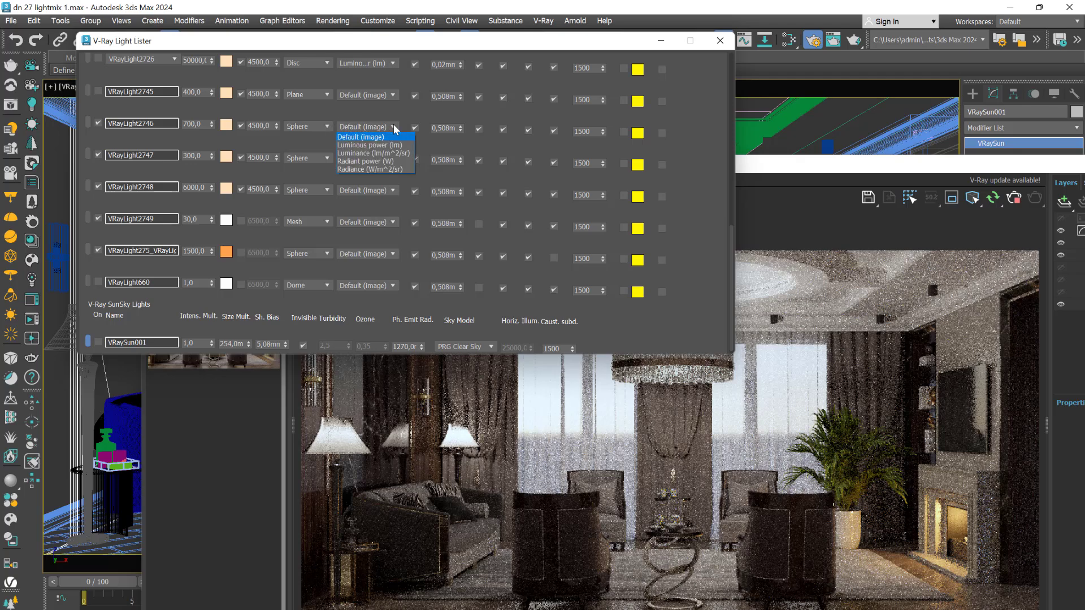
{"action": "left_click", "coordinate": [363, 127]}
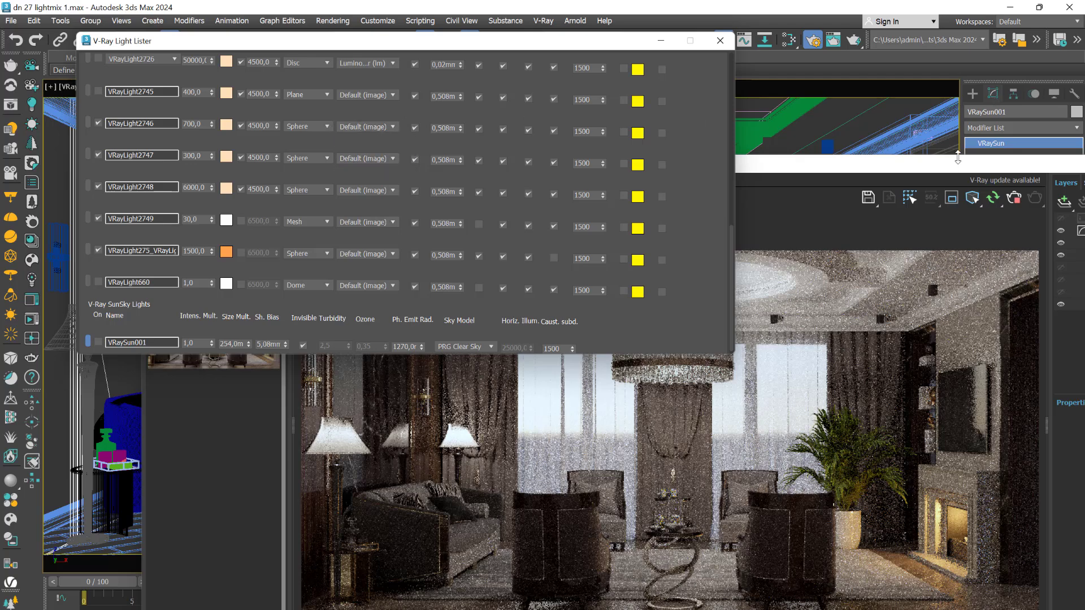
{"action": "left_click_drag", "start_coordinate": [943, 168], "coordinate": [621, 346]}
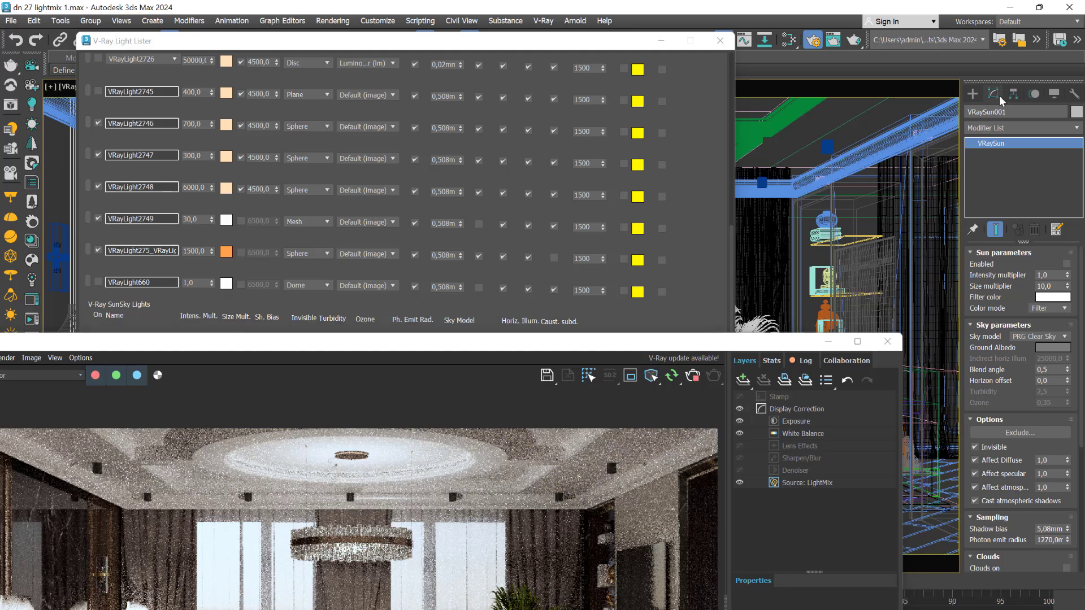
- Move the windows aside and select VRayLight2746 inside the floor lamp
{"action": "left_click_drag", "start_coordinate": [608, 352], "coordinate": [835, 580]}
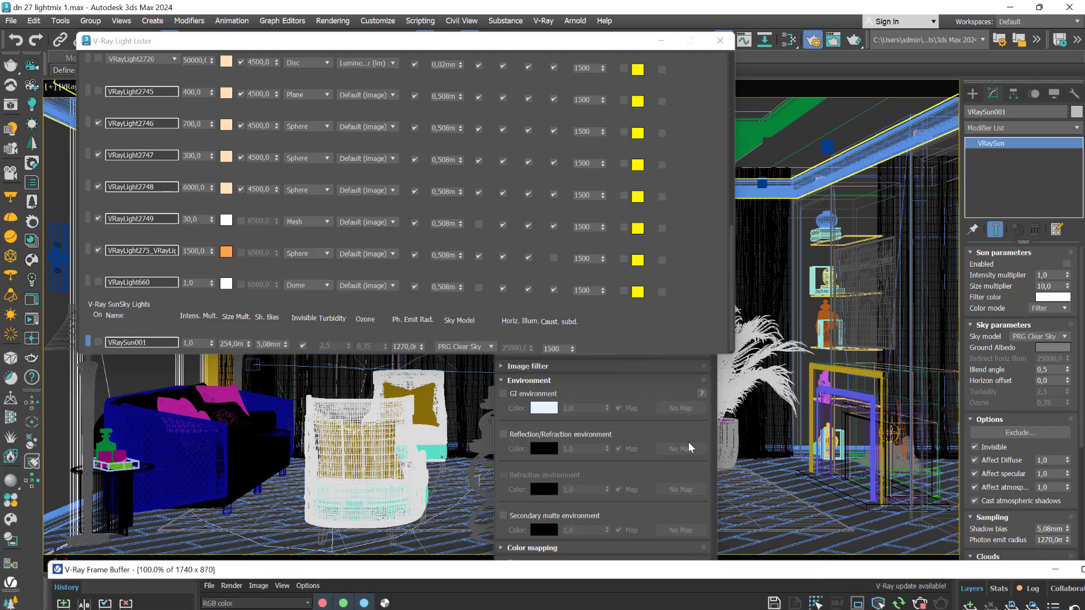
{"action": "left_click_drag", "start_coordinate": [521, 48], "coordinate": [808, 404]}
{"action": "left_click", "coordinate": [238, 327]}
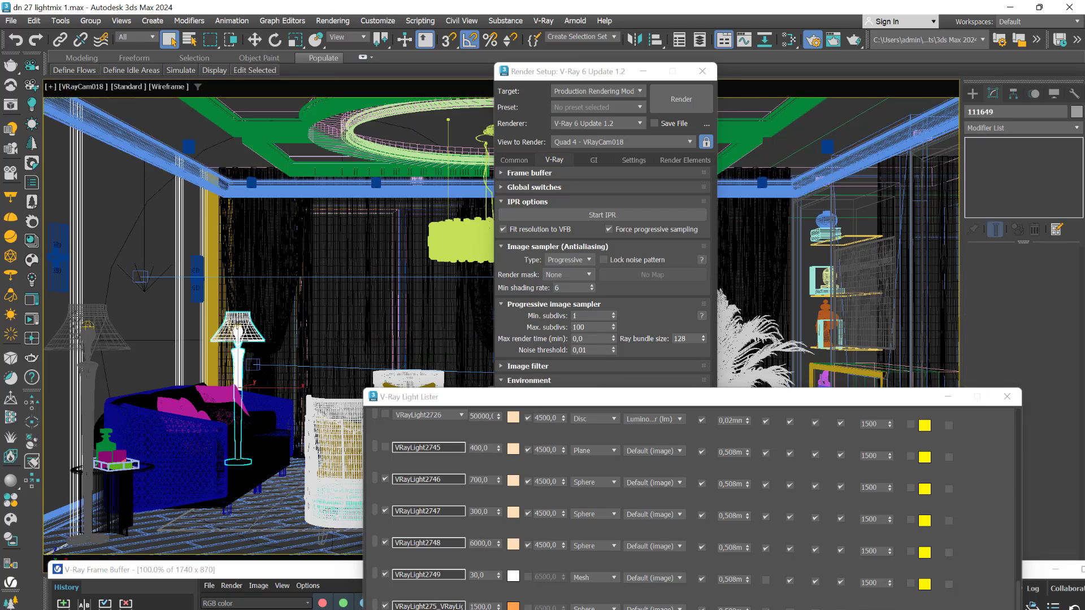
{"action": "left_click", "coordinate": [238, 328]}
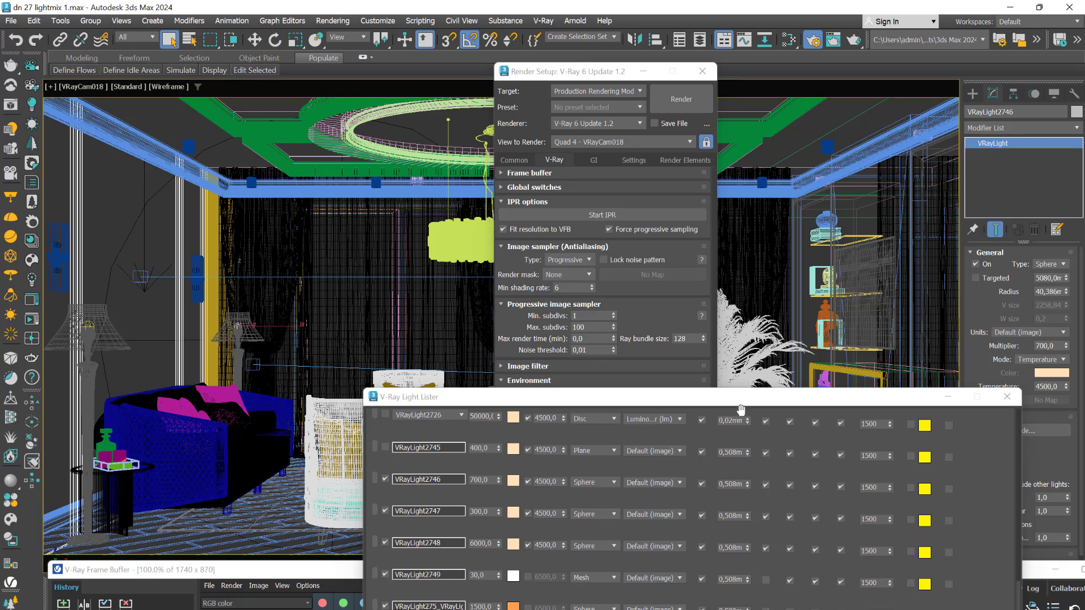
- Place the Light Lister at the top with the Frame Buffer render showing below it
{"action": "left_click_drag", "start_coordinate": [741, 405], "coordinate": [460, 92]}
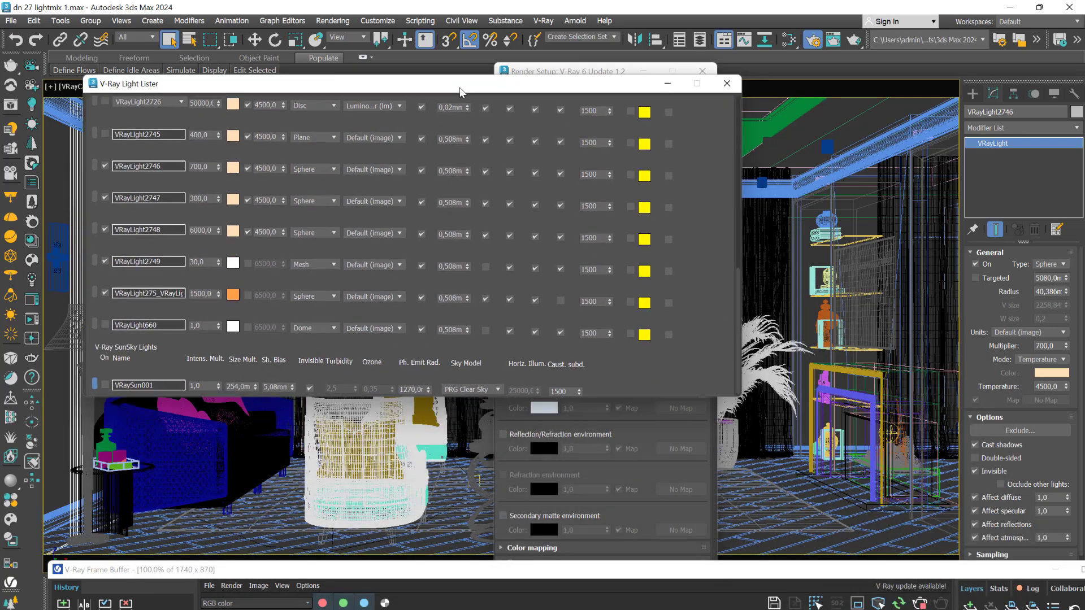
{"action": "left_click_drag", "start_coordinate": [789, 577], "coordinate": [584, 264]}
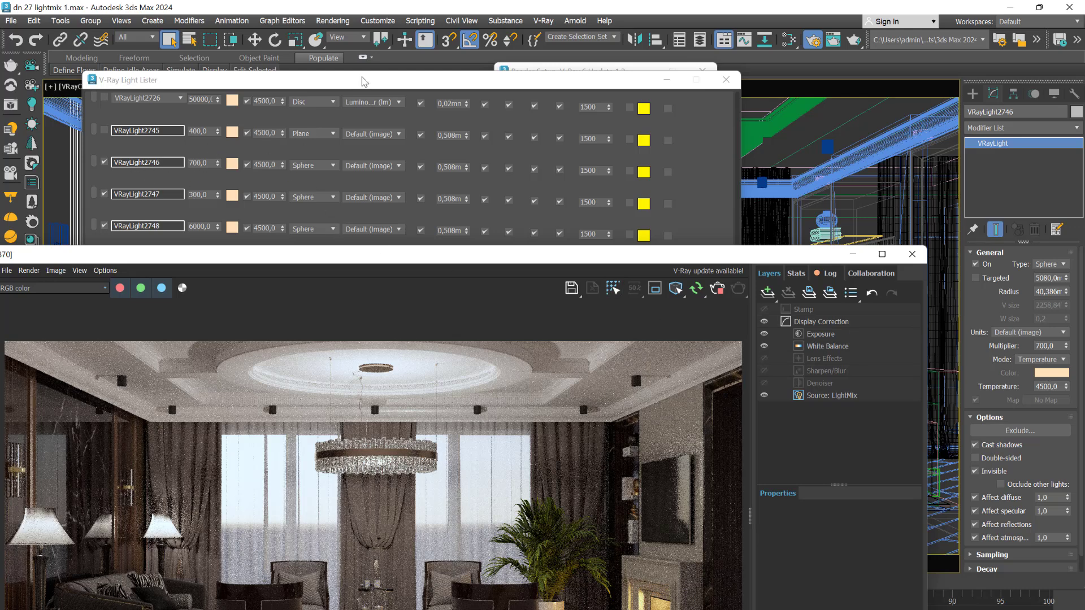
{"action": "left_click_drag", "start_coordinate": [365, 82], "coordinate": [377, 29]}
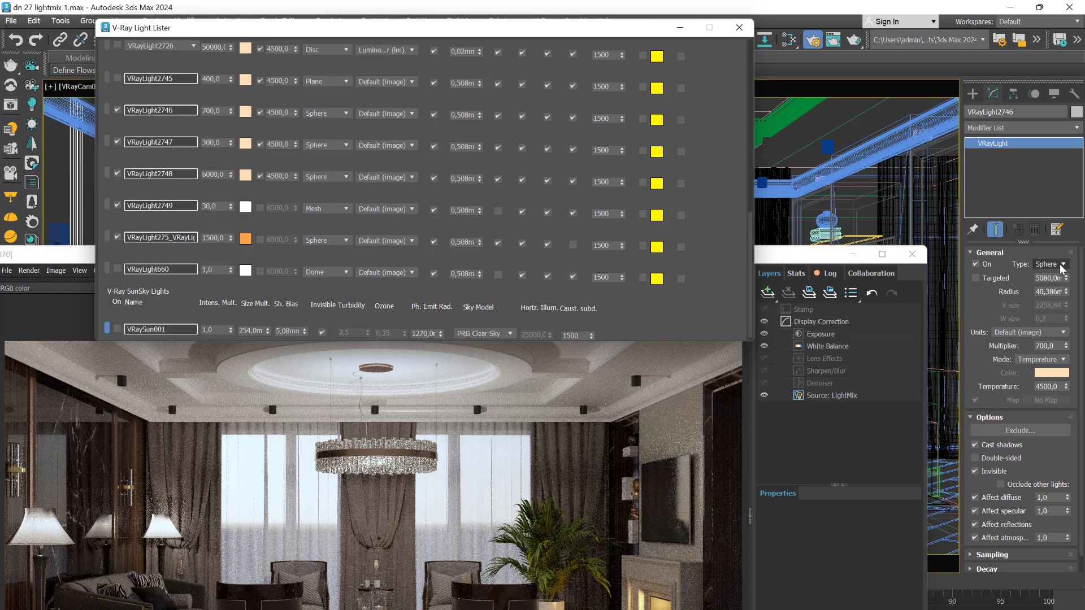
{"action": "left_click", "coordinate": [418, 115]}
{"action": "left_click", "coordinate": [417, 116]}
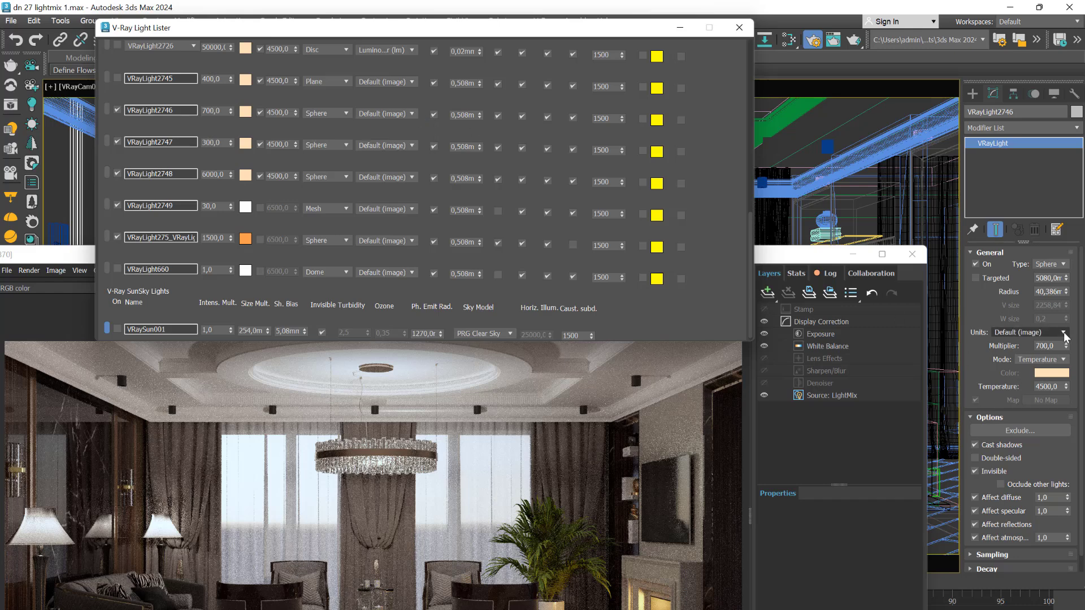
{"action": "left_click", "coordinate": [1066, 333]}
{"action": "left_click", "coordinate": [1068, 336]}
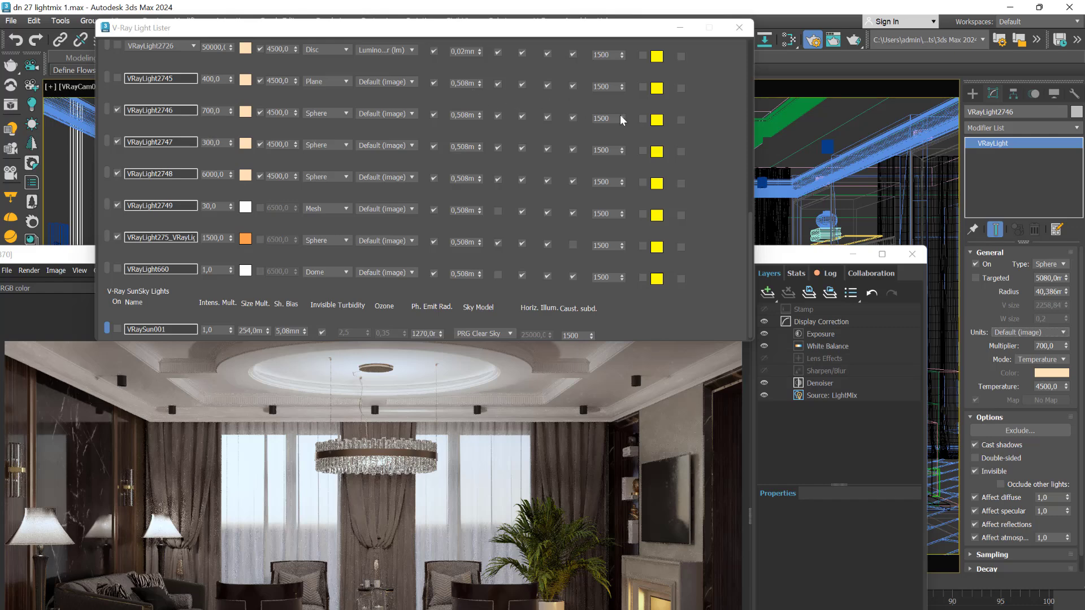
{"action": "left_click_drag", "start_coordinate": [752, 259], "coordinate": [649, 86]}
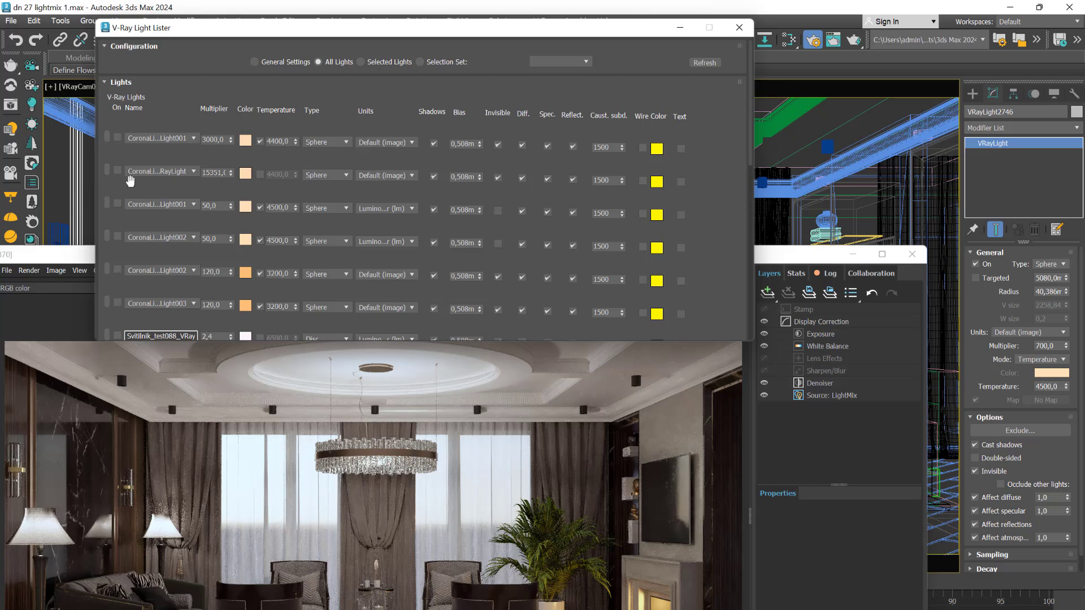
- Set the Light Lister's General Settings to All Lights and open their shared white Color swatch
{"action": "left_click", "coordinate": [256, 62]}
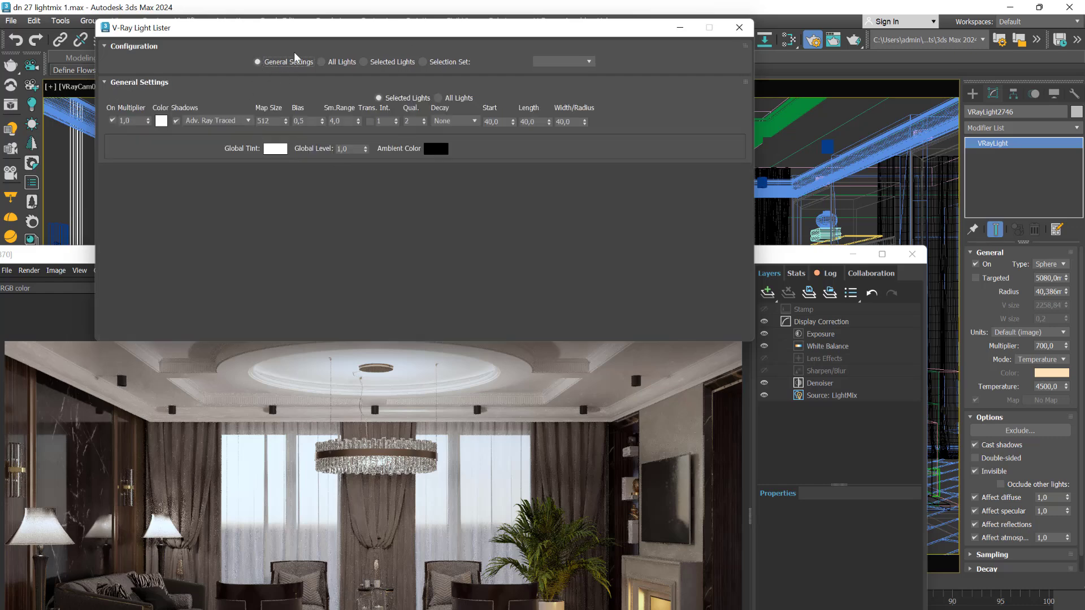
{"action": "left_click_drag", "start_coordinate": [406, 32], "coordinate": [609, 74]}
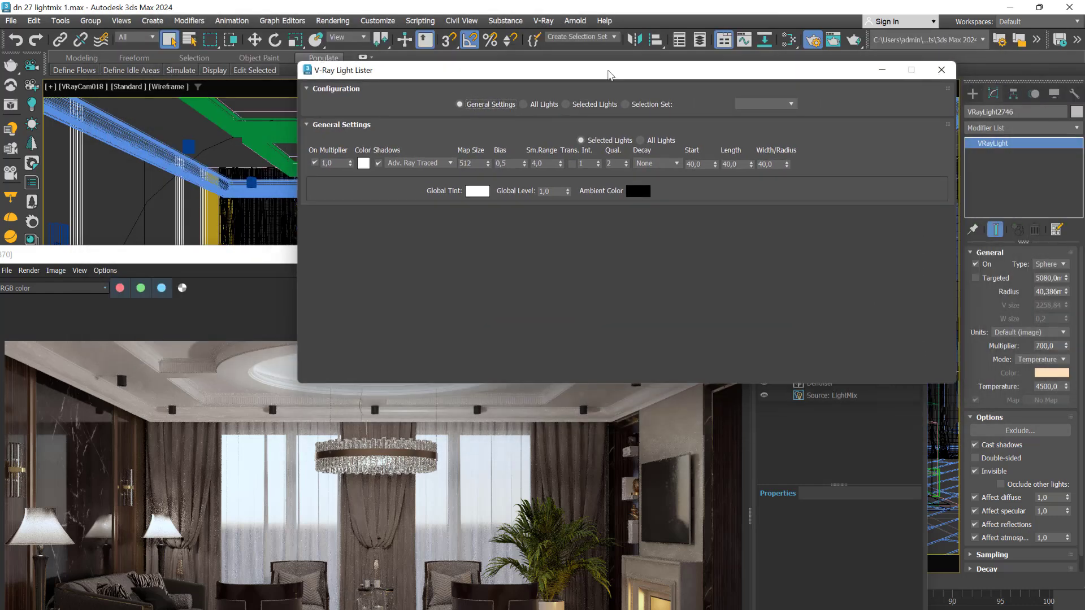
{"action": "left_click", "coordinate": [206, 280]}
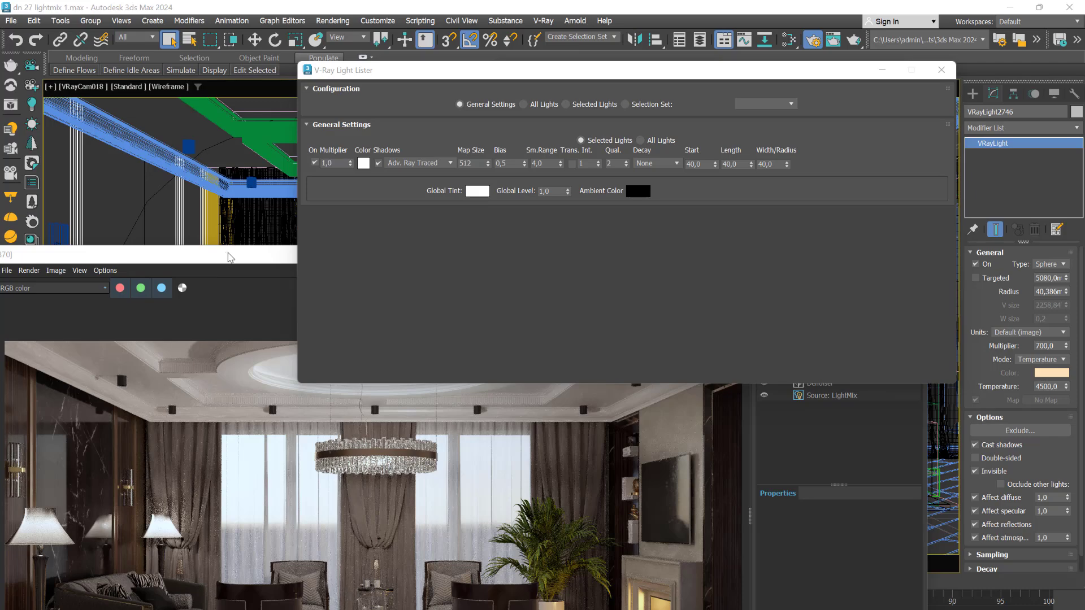
{"action": "left_click_drag", "start_coordinate": [230, 257], "coordinate": [387, 164]}
{"action": "left_click", "coordinate": [450, 76]}
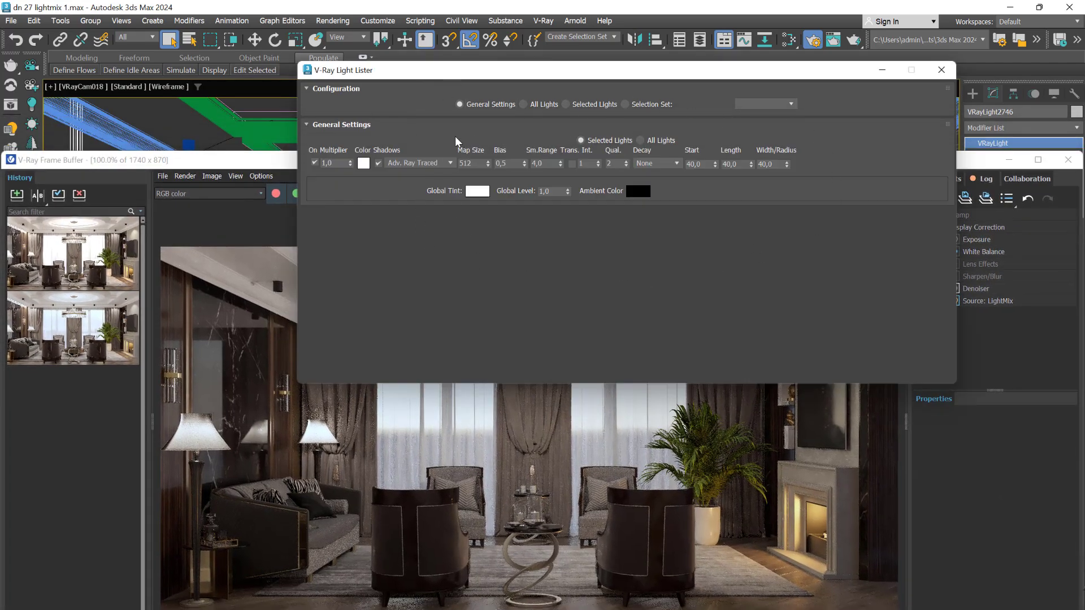
{"action": "left_click", "coordinate": [644, 141]}
{"action": "left_click", "coordinate": [364, 164]}
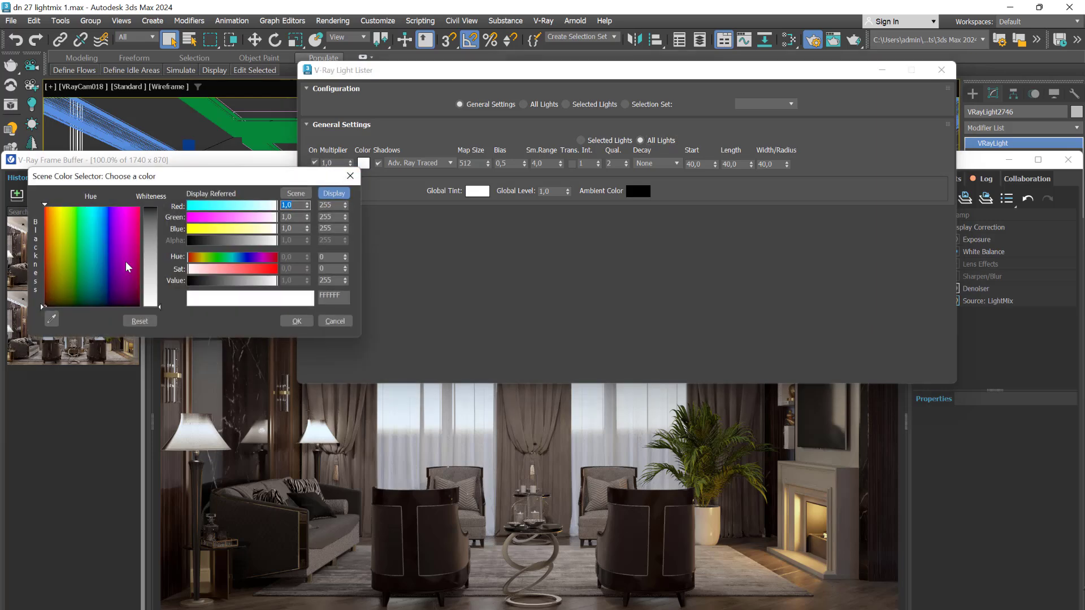
- Tint all lights saturated cyan 00D0FF and move the color selector off the Light Lister
{"action": "left_click_drag", "start_coordinate": [102, 260], "coordinate": [98, 207]}
{"action": "left_click_drag", "start_coordinate": [151, 244], "coordinate": [160, 206]}
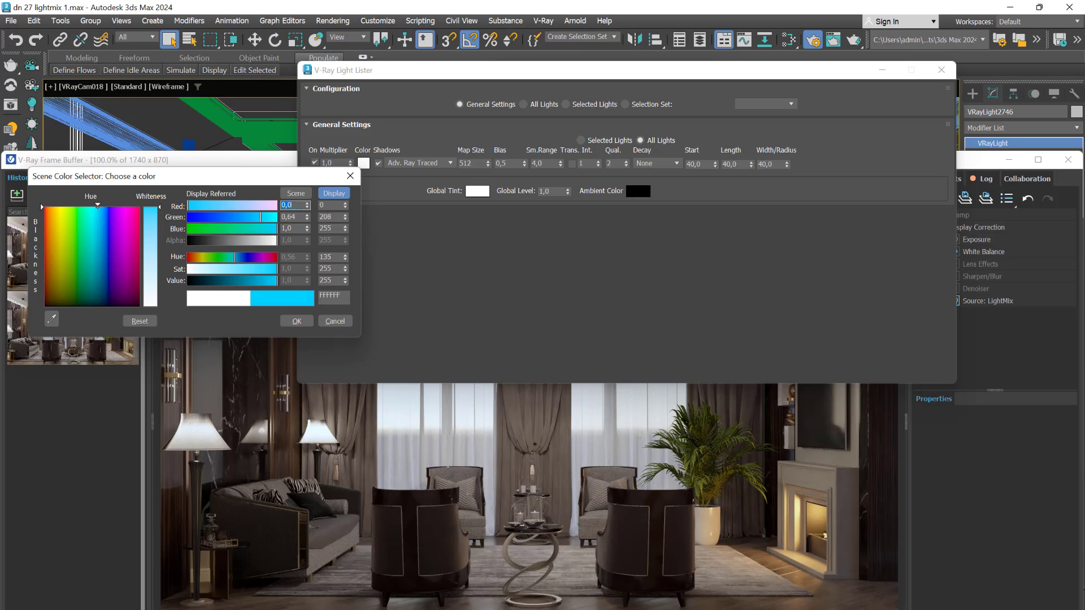
{"action": "left_click", "coordinate": [296, 322]}
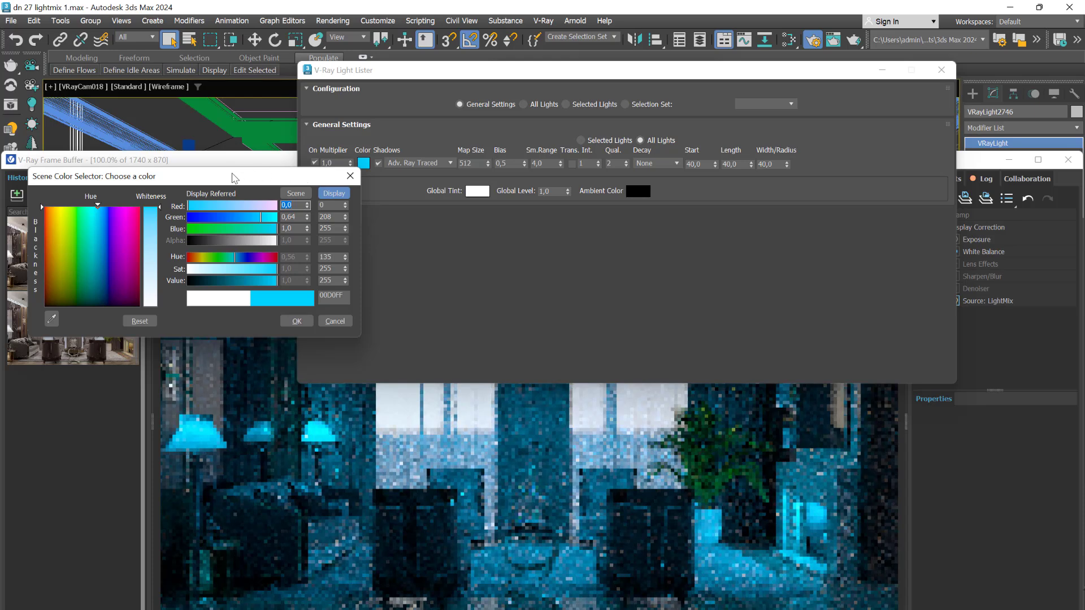
{"action": "left_click_drag", "start_coordinate": [232, 173], "coordinate": [298, 333]}
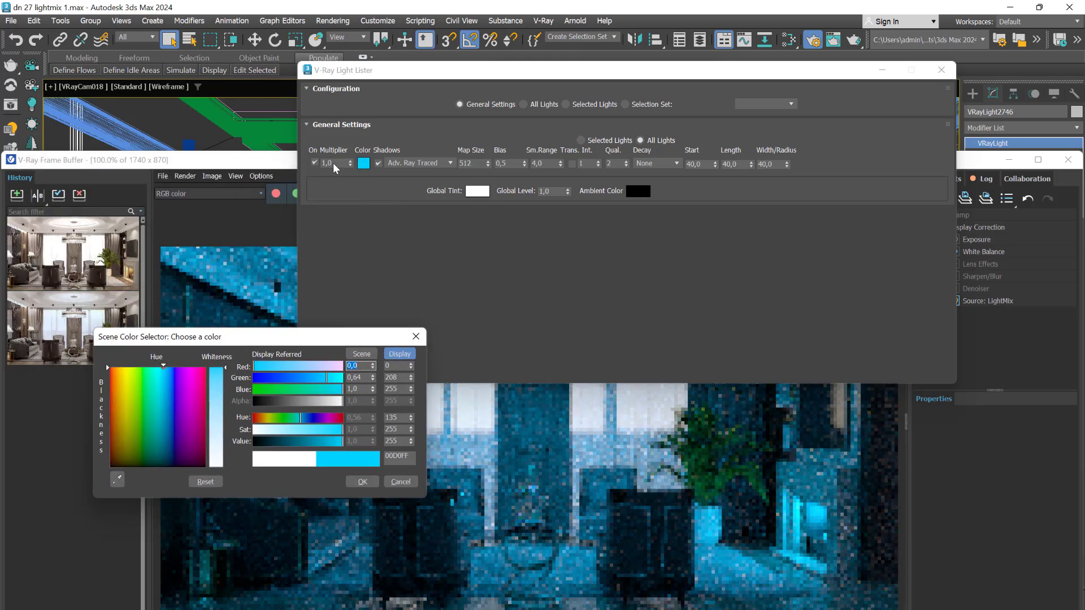
- Keep the cyan light colour and select the Multiplier value so it can be changed to 100
{"action": "left_click", "coordinate": [362, 481]}
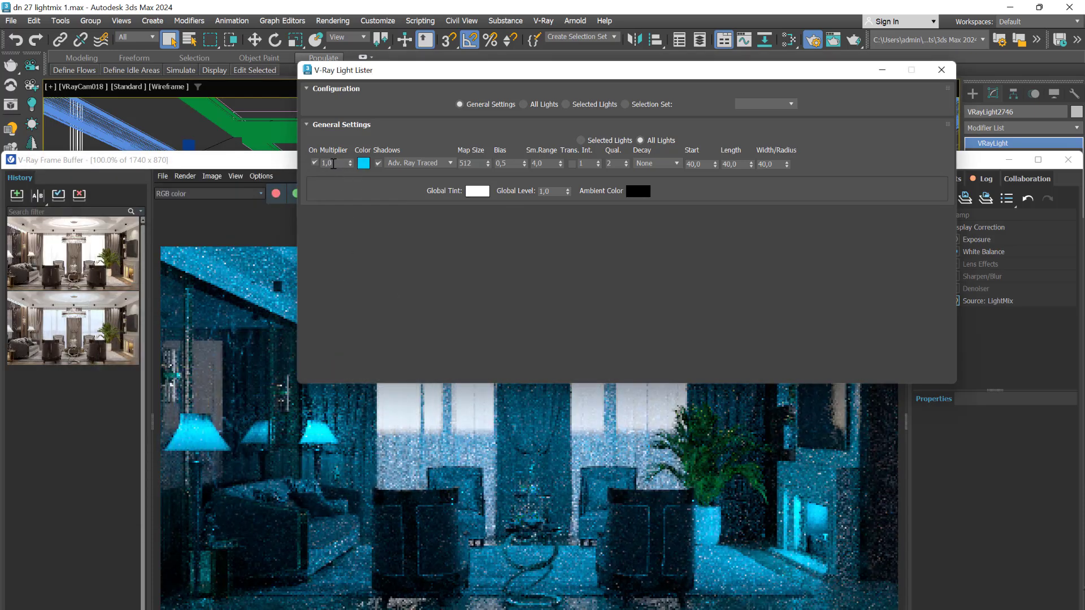
{"action": "double_click", "coordinate": [333, 164]}
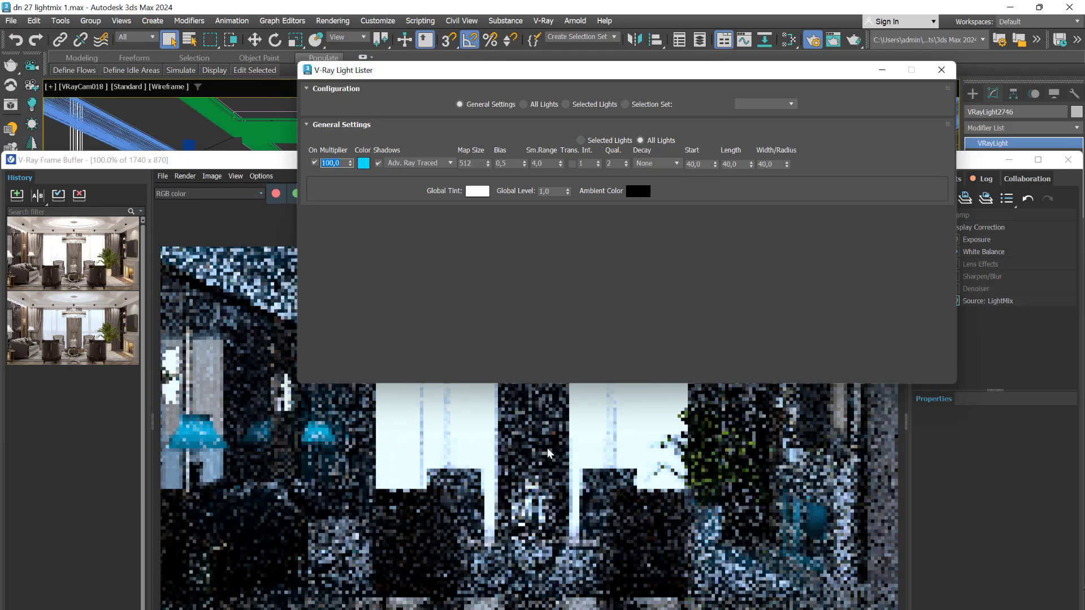
- Enter 1 as the shared light multiplier and drag the light colour back to pure white
{"action": "type", "text": "1"}
{"action": "key", "text": "Return"}
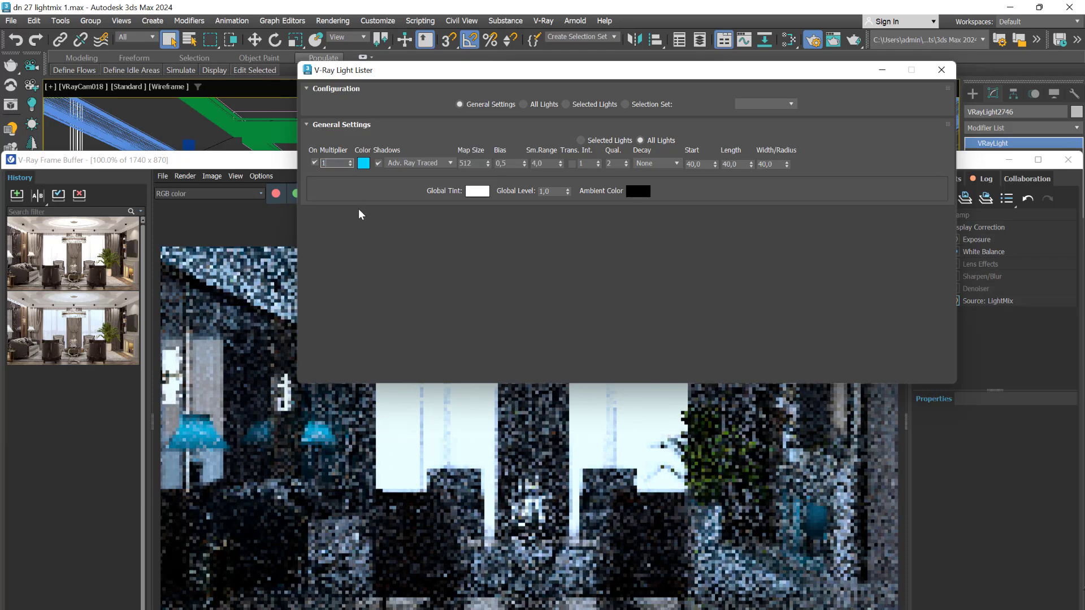
{"action": "left_click", "coordinate": [364, 163]}
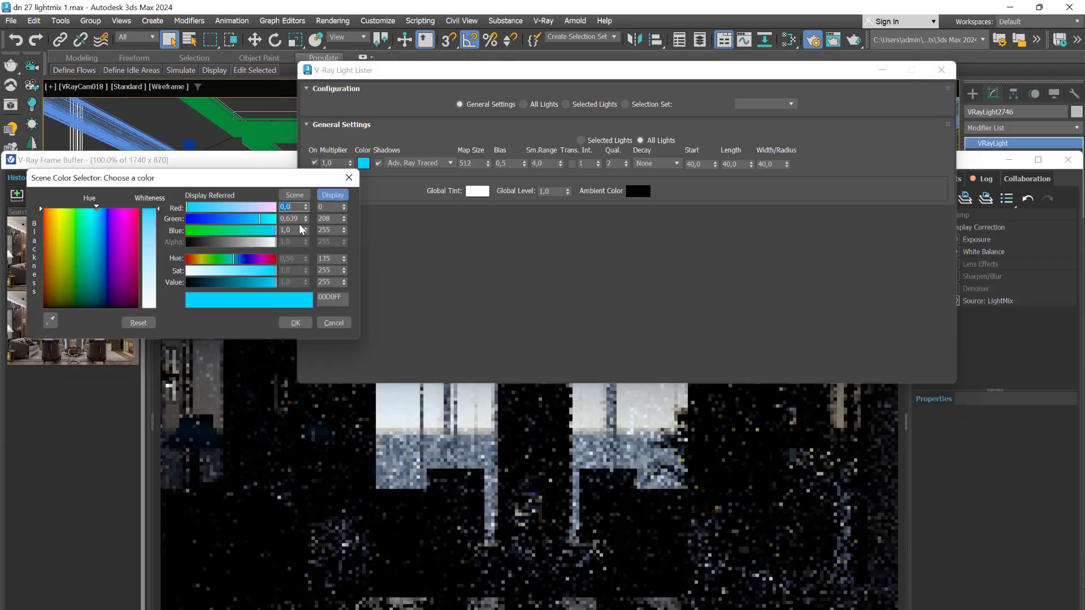
{"action": "left_click_drag", "start_coordinate": [149, 265], "coordinate": [149, 313]}
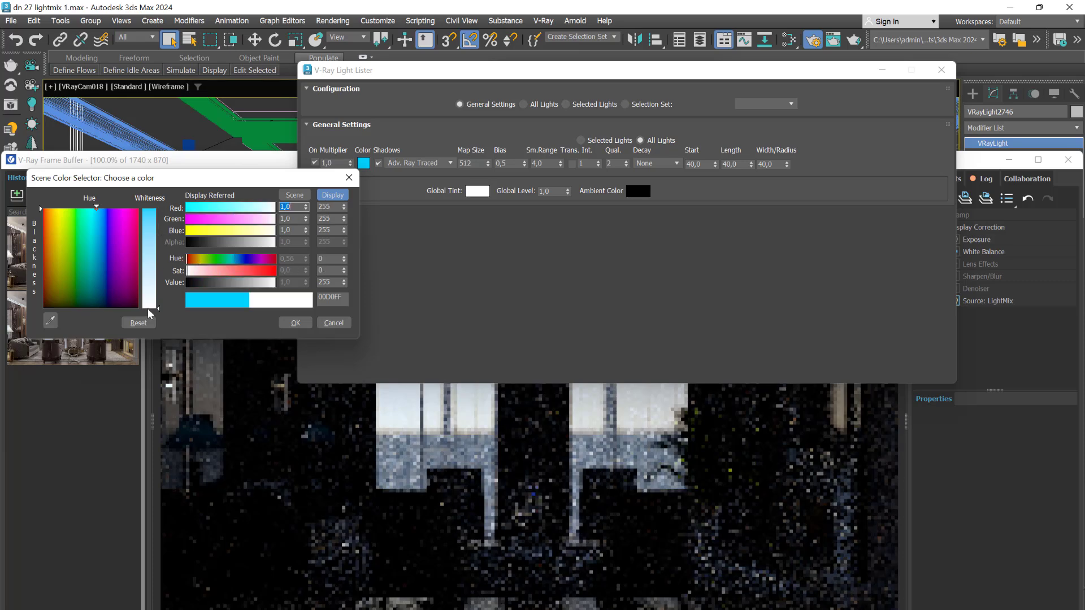
{"action": "left_click", "coordinate": [295, 322]}
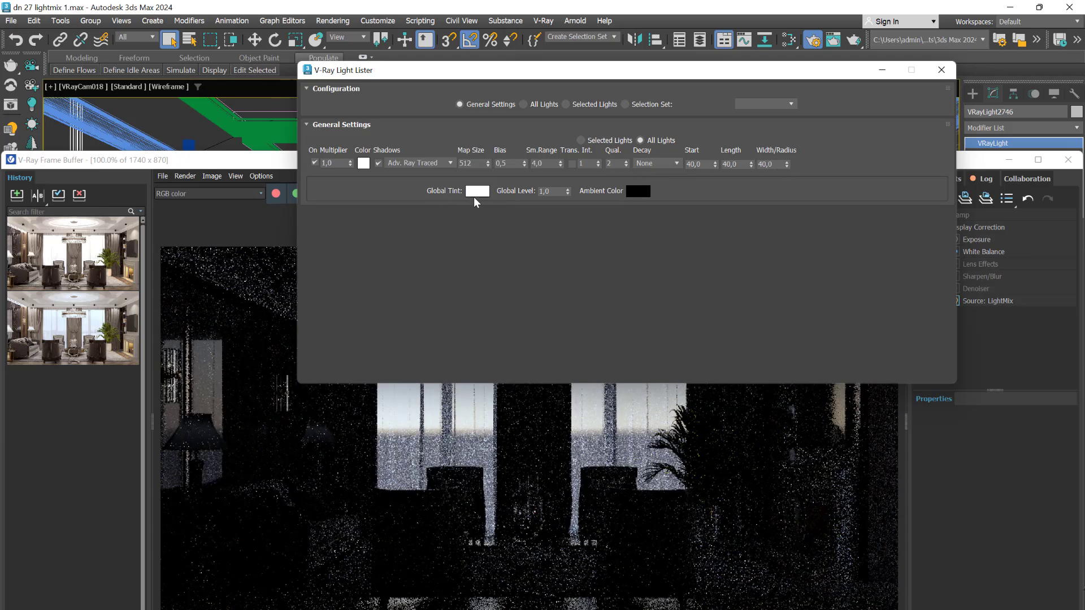
- Give the Global Tint a fully saturated green, 00FF66
{"action": "left_click", "coordinate": [477, 192]}
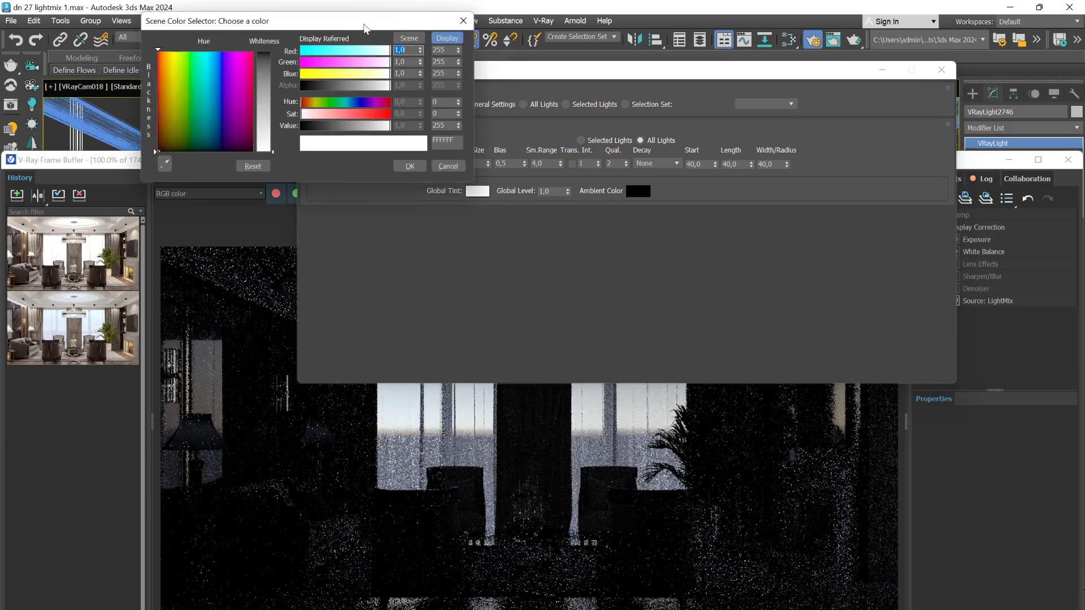
{"action": "left_click_drag", "start_coordinate": [381, 26], "coordinate": [545, 256]}
{"action": "left_click_drag", "start_coordinate": [344, 287], "coordinate": [356, 282]}
{"action": "left_click_drag", "start_coordinate": [428, 317], "coordinate": [427, 282]}
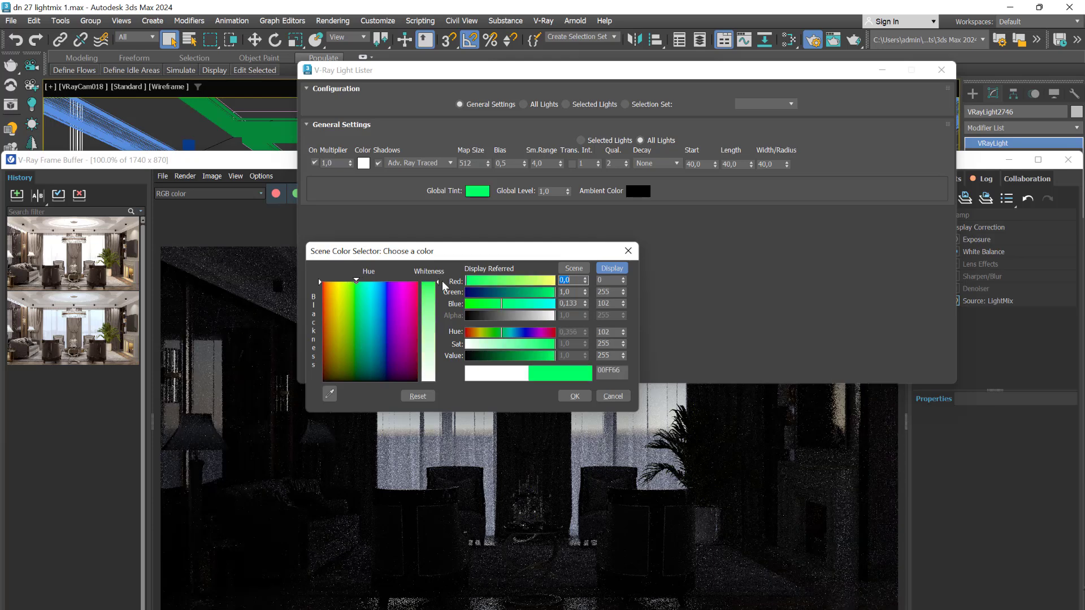
{"action": "left_click", "coordinate": [575, 396]}
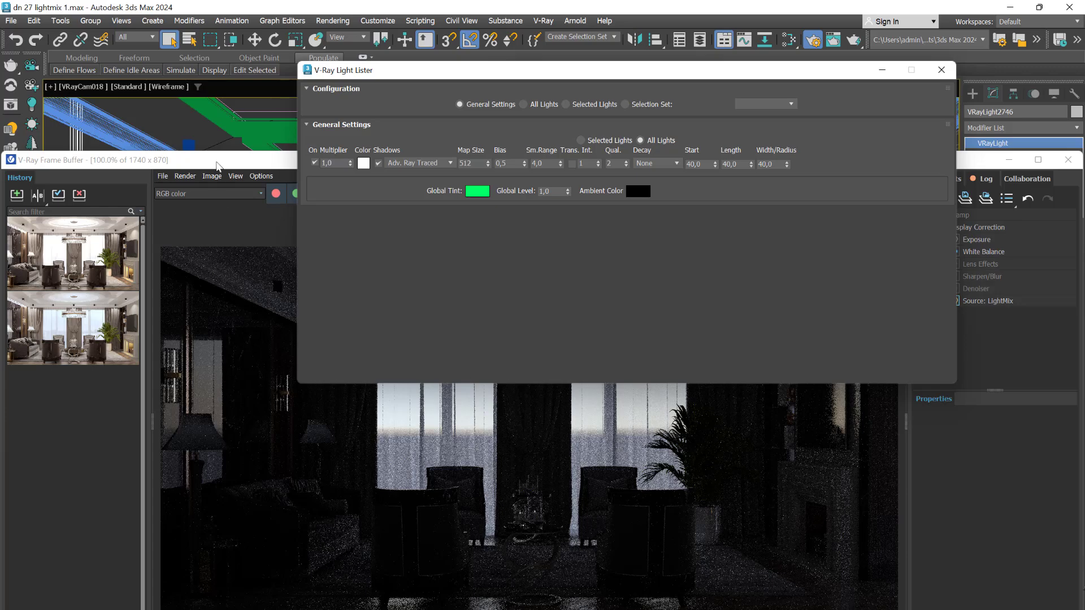
- Deselect the light, shade the viewport with F3, re-render, then move the VFB aside
{"action": "left_click", "coordinate": [175, 130]}
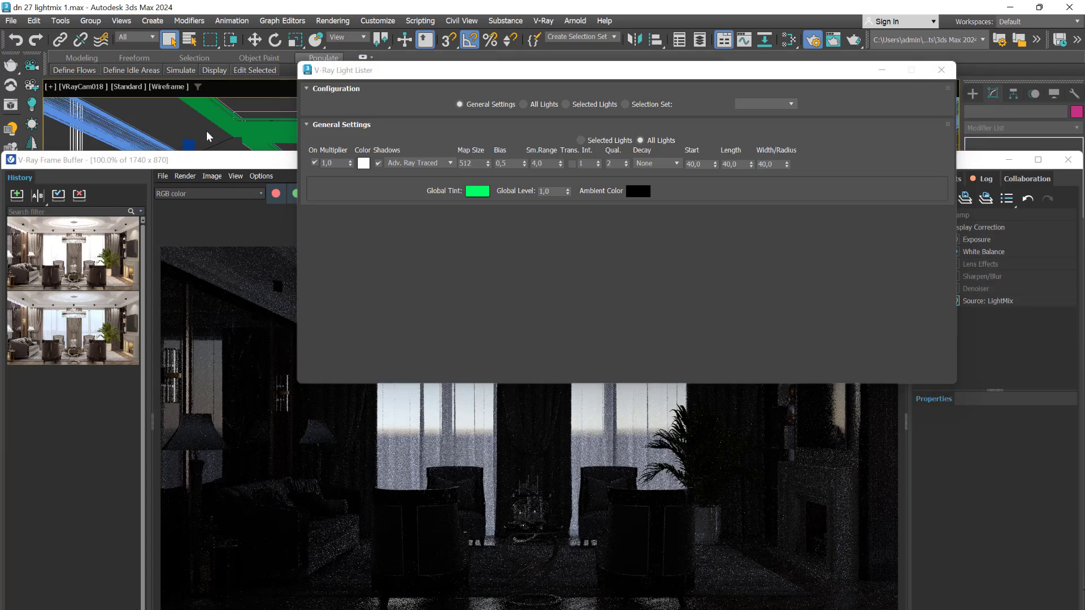
{"action": "key", "text": "F3"}
{"action": "mouse_move", "coordinate": [220, 166]}
{"action": "left_mouse_down"}
{"action": "mouse_move", "coordinate": [310, 400]}
{"action": "mouse_move", "coordinate": [245, 80]}
{"action": "mouse_move", "coordinate": [273, 149]}
{"action": "left_mouse_up"}
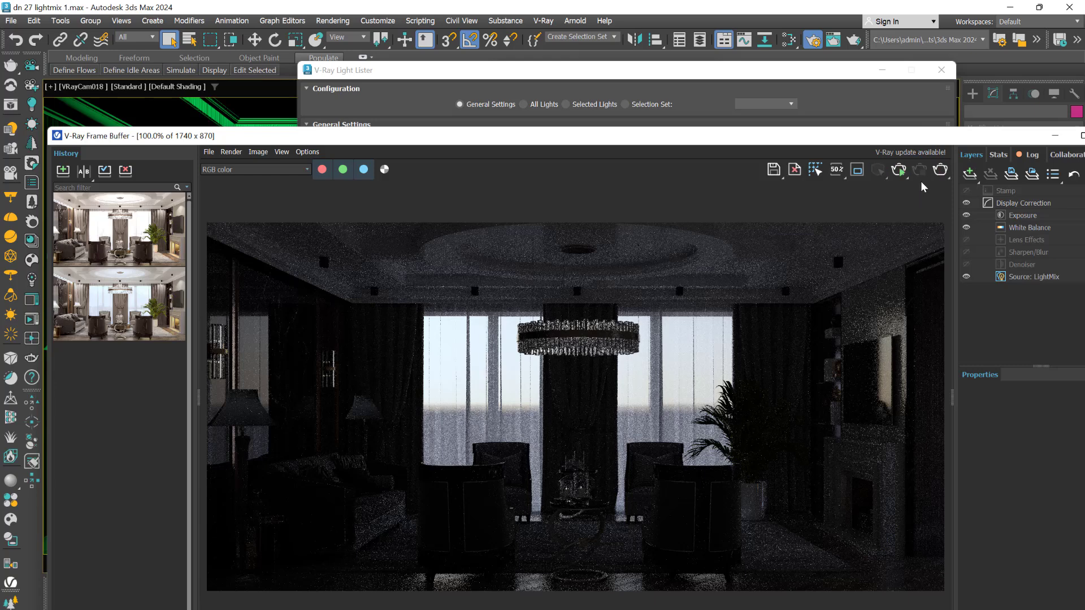
{"action": "left_click", "coordinate": [900, 172]}
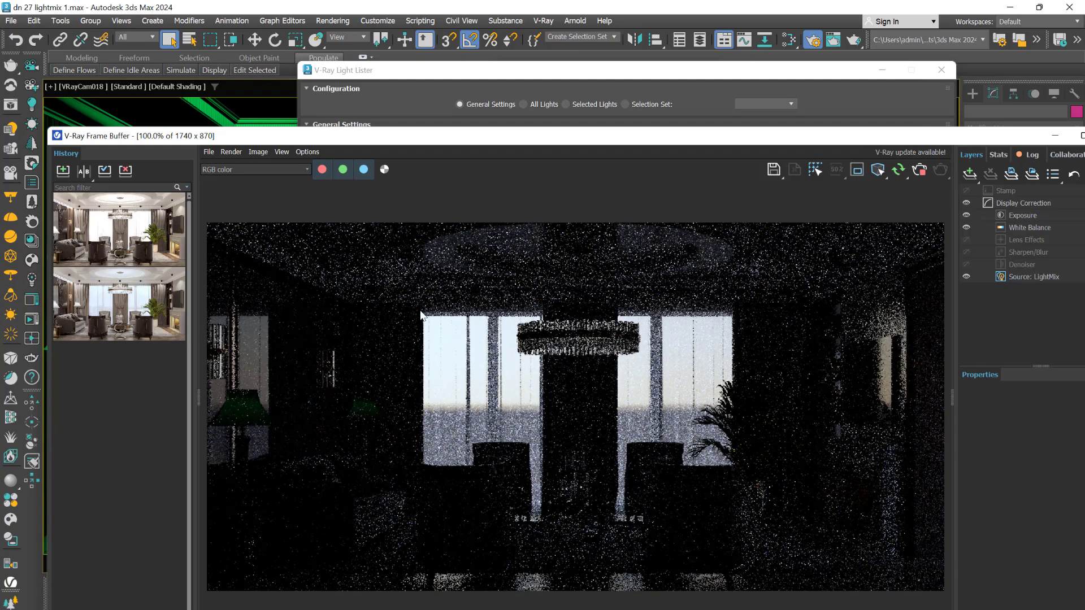
{"action": "left_click_drag", "start_coordinate": [479, 145], "coordinate": [526, 465]}
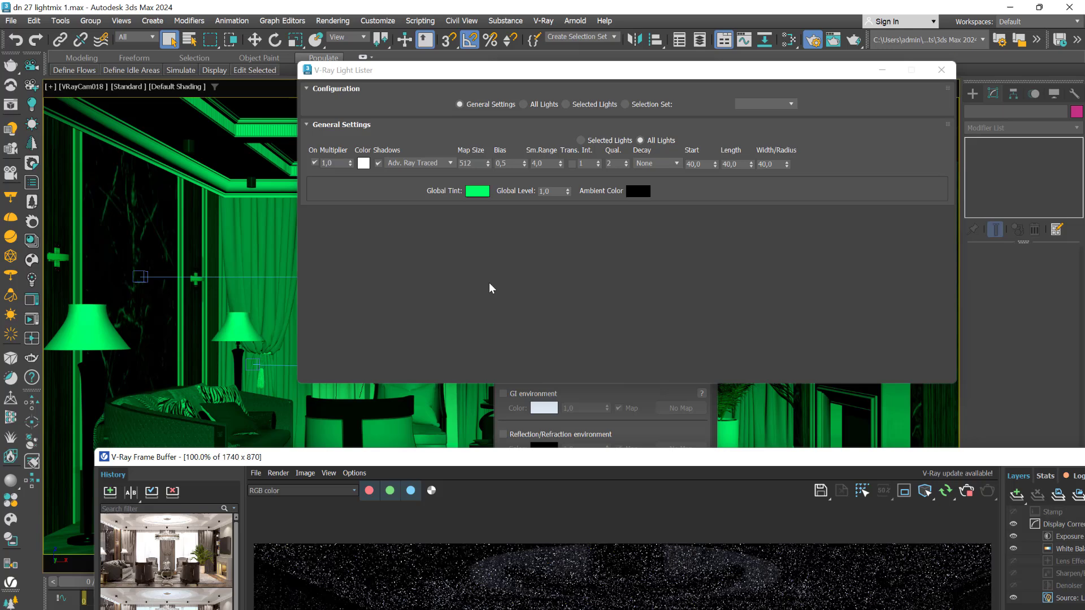
- Set Global Level to 100 and check the green-tinted lamps in the frame buffer
{"action": "left_click", "coordinate": [541, 195]}
{"action": "left_click_drag", "start_coordinate": [553, 193], "coordinate": [536, 194]}
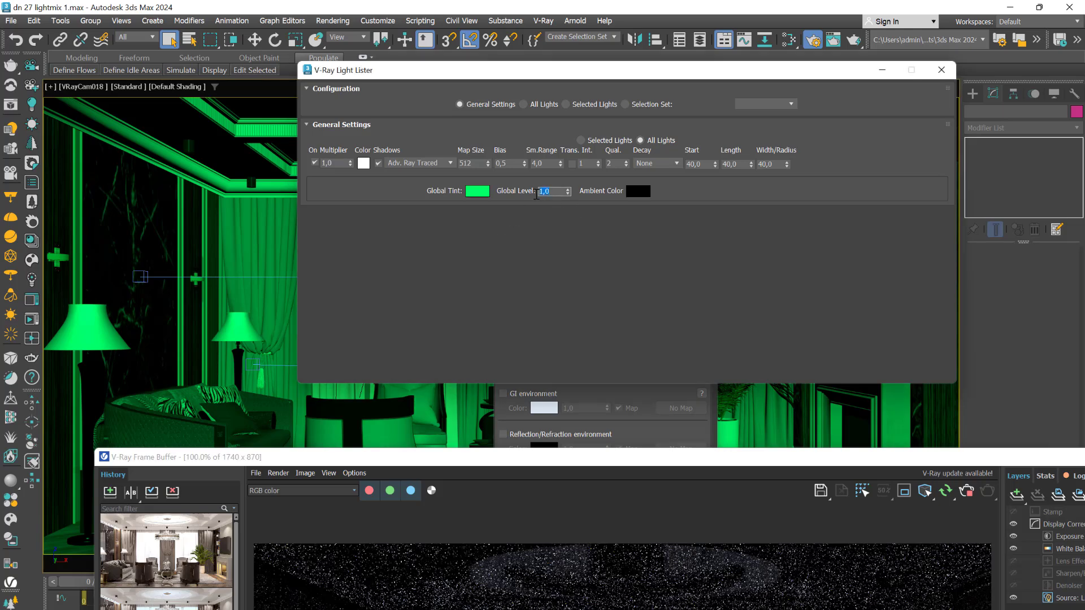
{"action": "key", "text": "Return"}
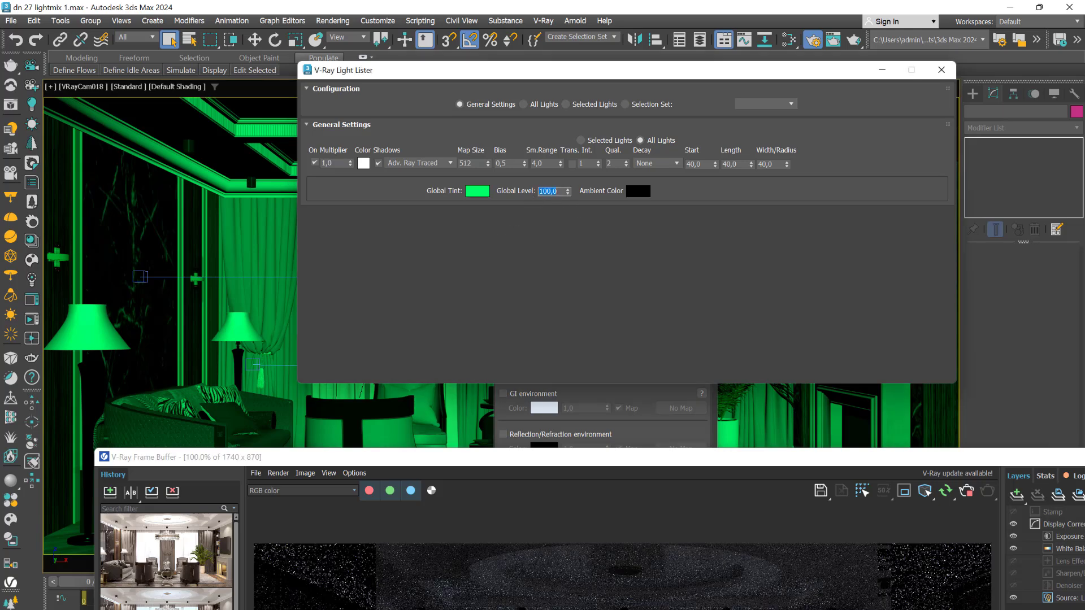
{"action": "left_click_drag", "start_coordinate": [598, 456], "coordinate": [533, 141]}
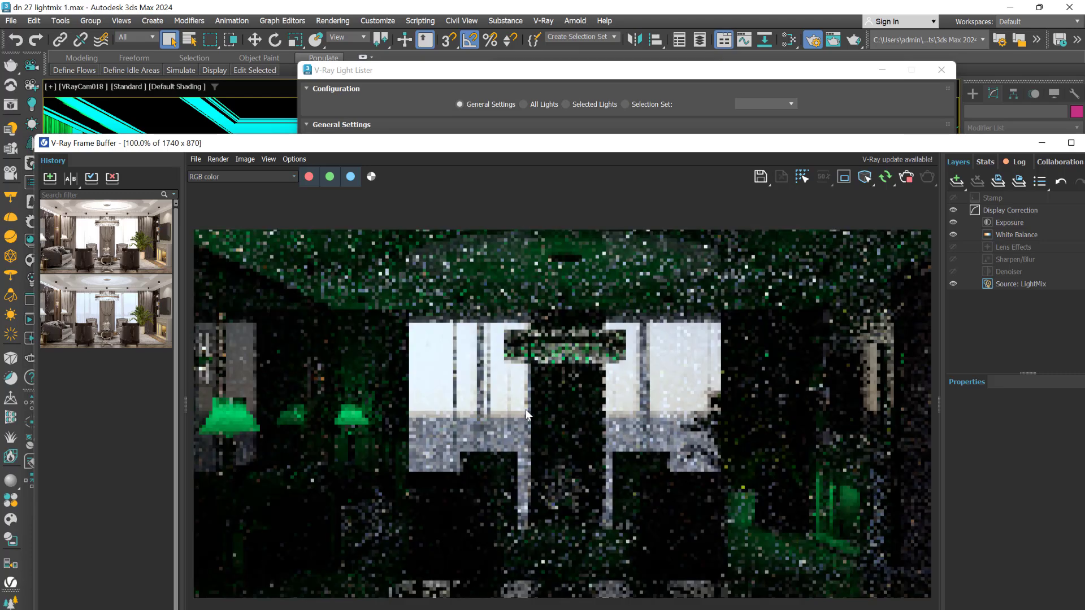
{"action": "left_click_drag", "start_coordinate": [562, 143], "coordinate": [561, 45]}
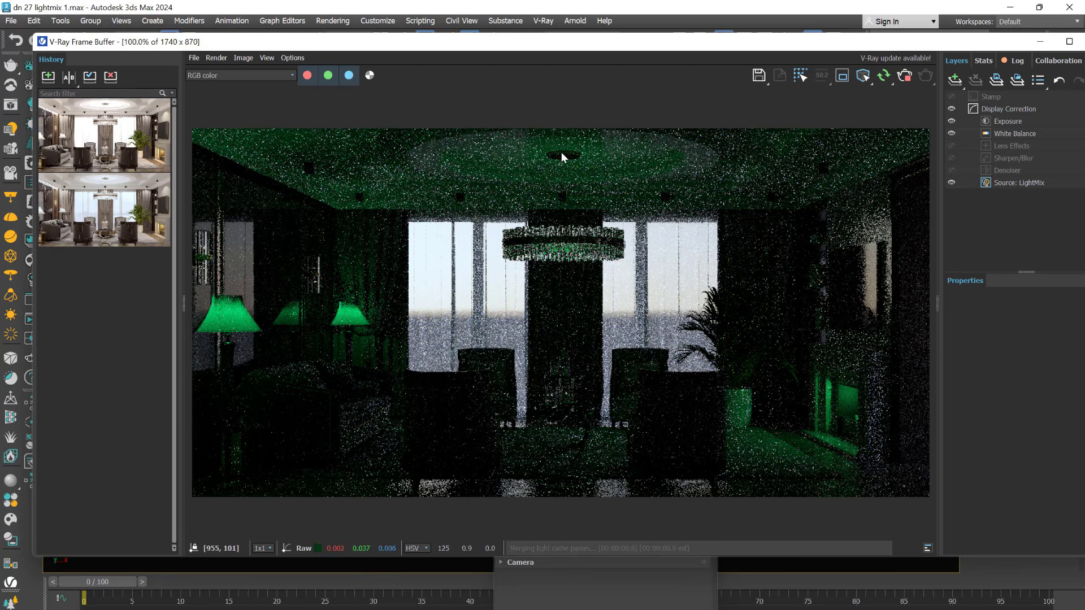
{"action": "left_click_drag", "start_coordinate": [566, 45], "coordinate": [588, 346]}
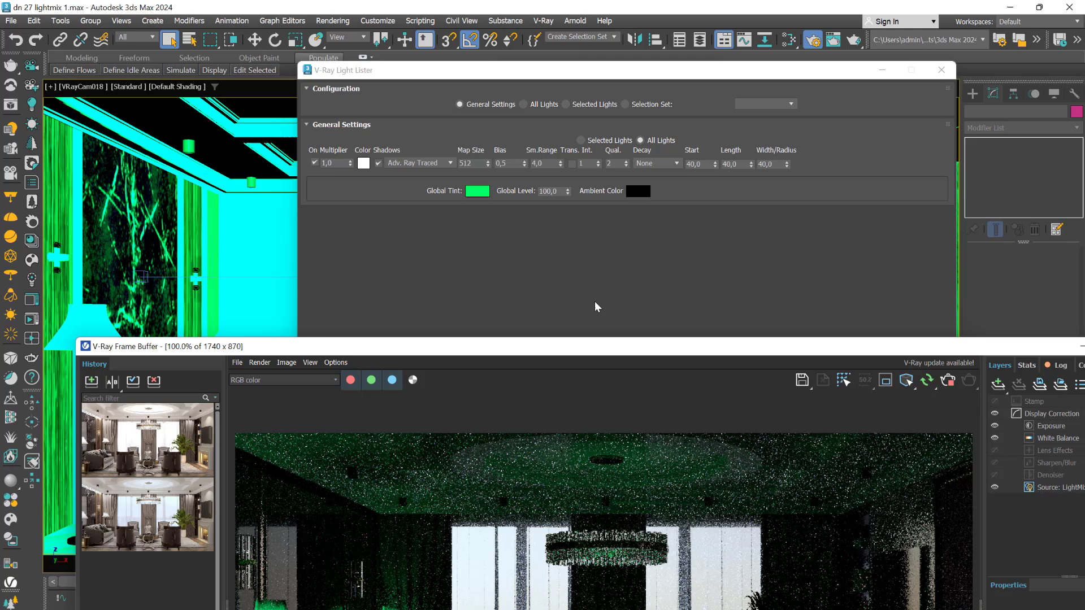
{"action": "left_click", "coordinate": [516, 86]}
- Switch Configuration to All Lights and turn on the first five lights
{"action": "left_click", "coordinate": [523, 104]}
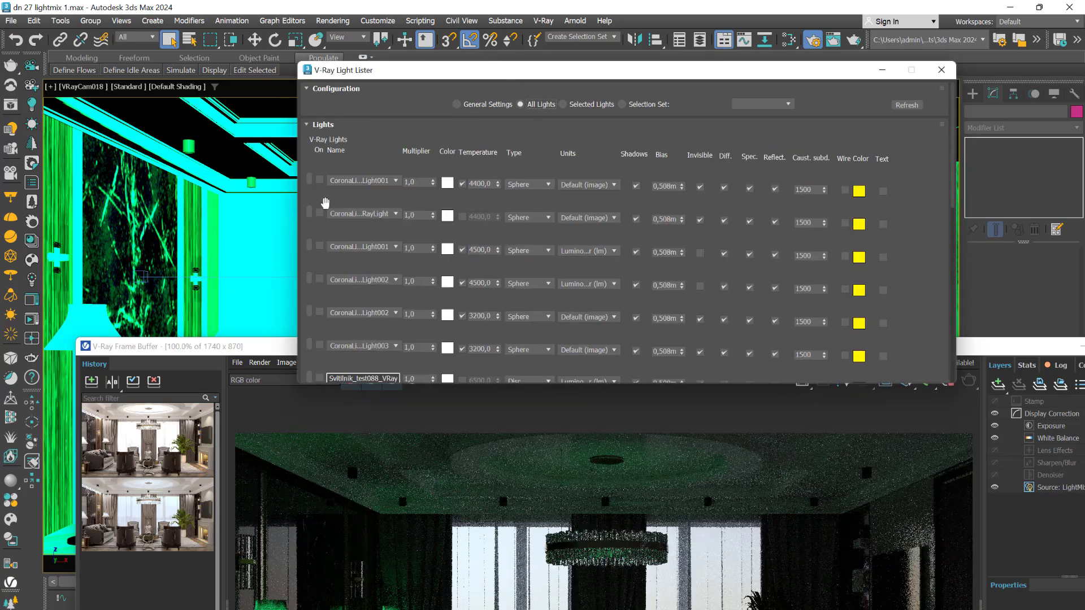
{"action": "left_click", "coordinate": [319, 213]}
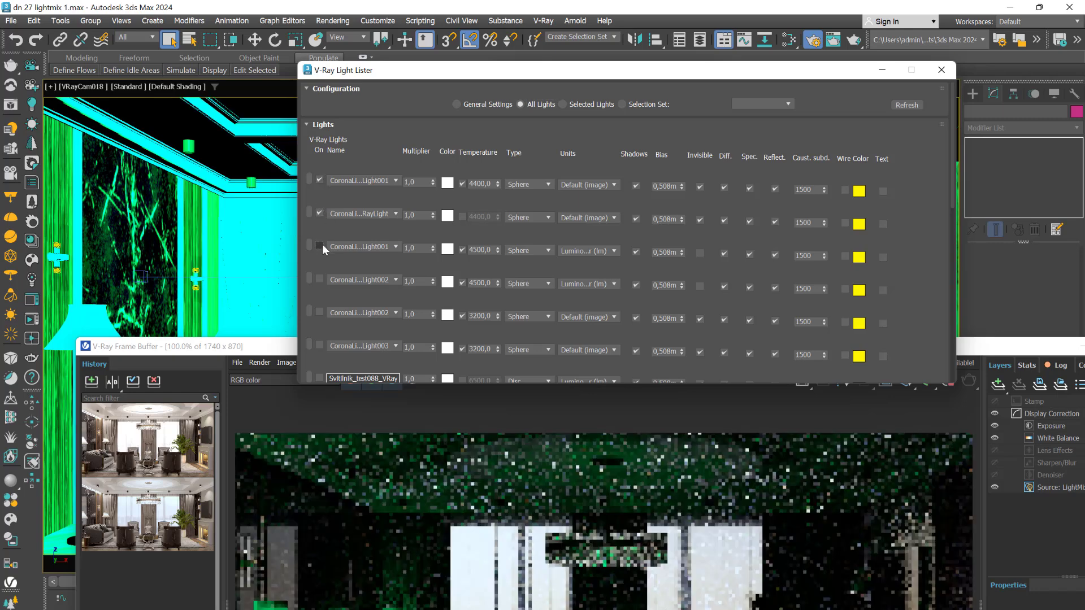
{"action": "left_click", "coordinate": [320, 246]}
{"action": "left_click", "coordinate": [320, 279]}
{"action": "left_click", "coordinate": [319, 312]}
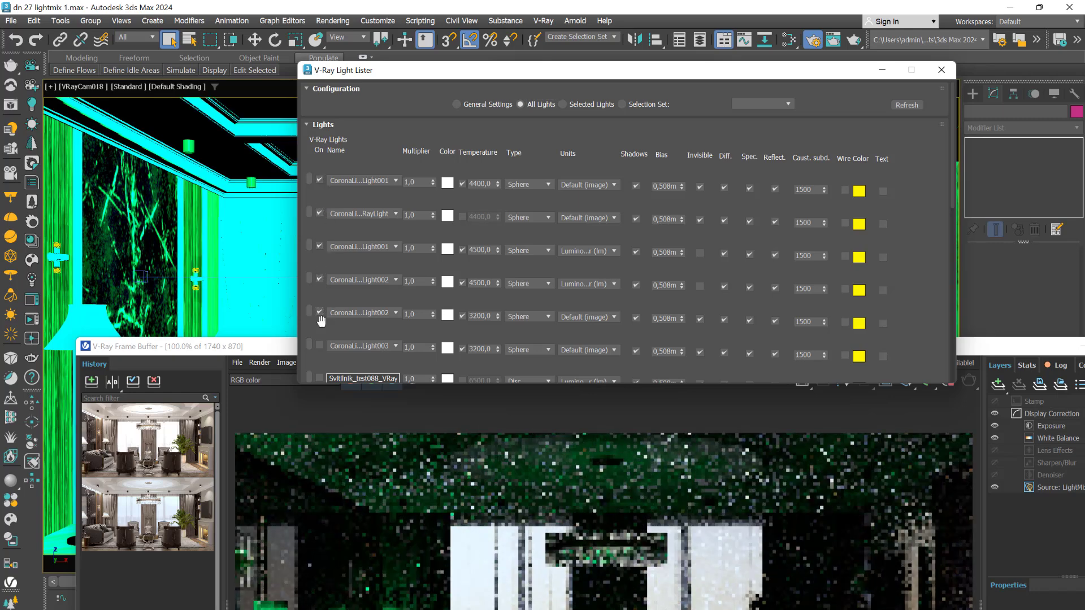
{"action": "left_click", "coordinate": [320, 345]}
- Turn on Svitilnik test, VRayLight125, 2722, 2723, 2724, 2726, 2745, 660 and VRaySun001
{"action": "left_click_drag", "start_coordinate": [954, 174], "coordinate": [958, 266]}
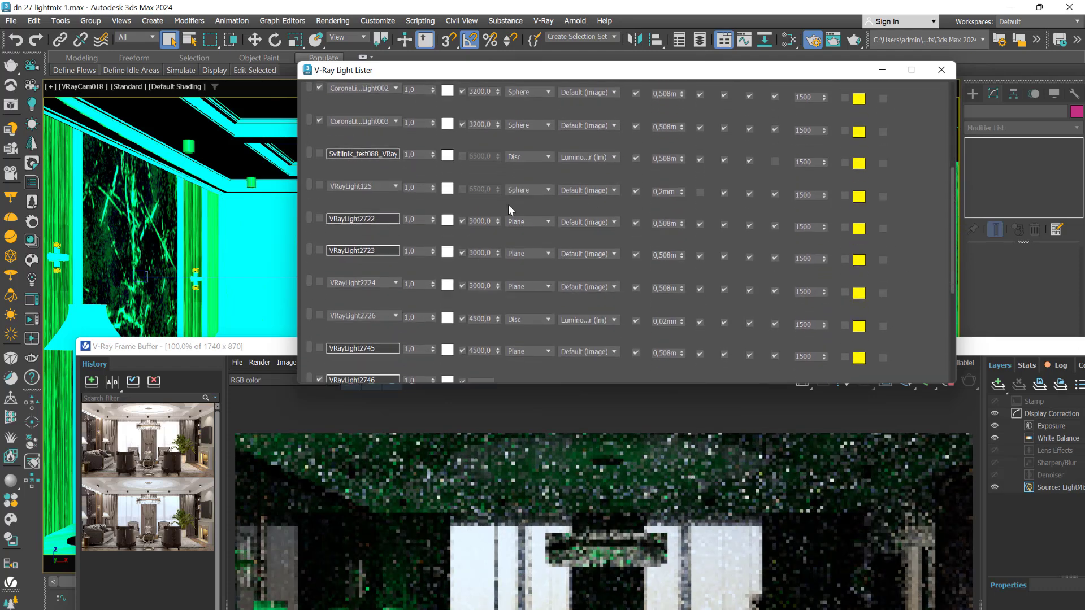
{"action": "left_click", "coordinate": [320, 154]}
{"action": "left_click", "coordinate": [320, 186]}
{"action": "left_click", "coordinate": [319, 219]}
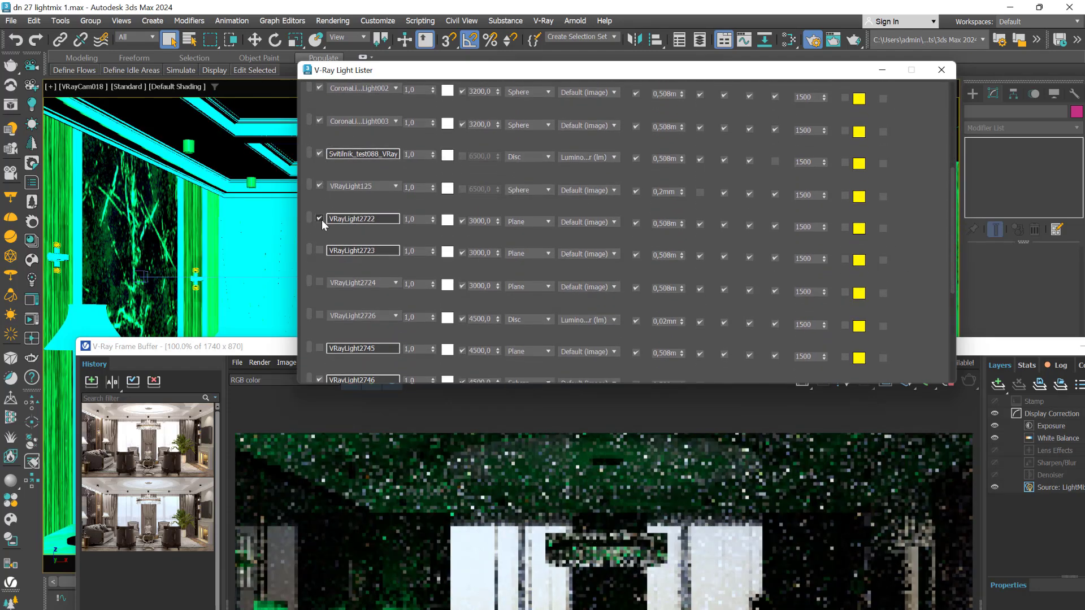
{"action": "left_click", "coordinate": [320, 250]}
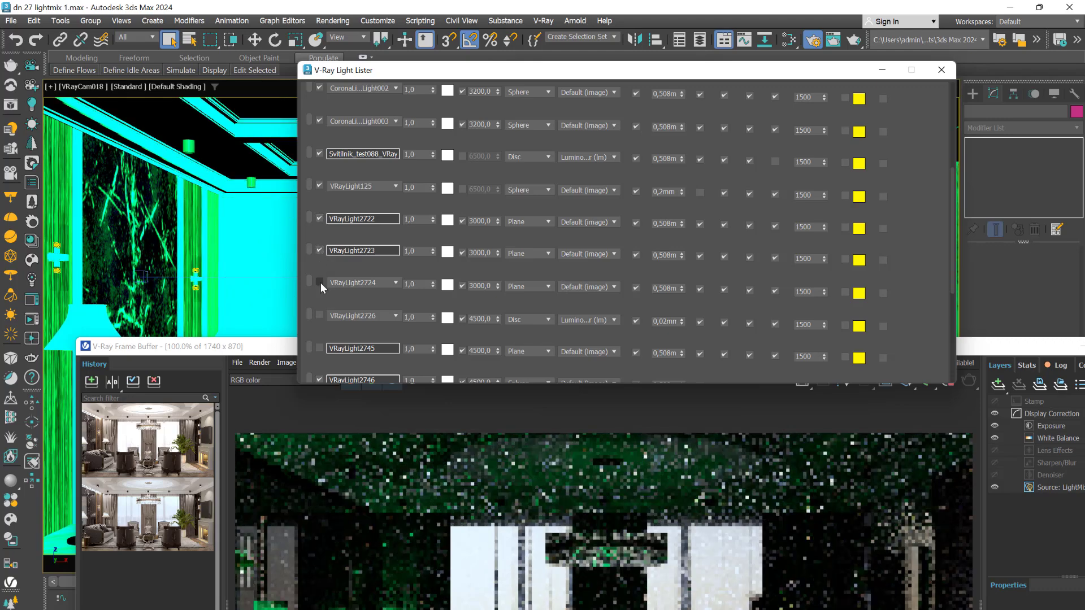
{"action": "left_click", "coordinate": [320, 282]}
{"action": "left_click", "coordinate": [320, 314]}
{"action": "left_click", "coordinate": [320, 348]}
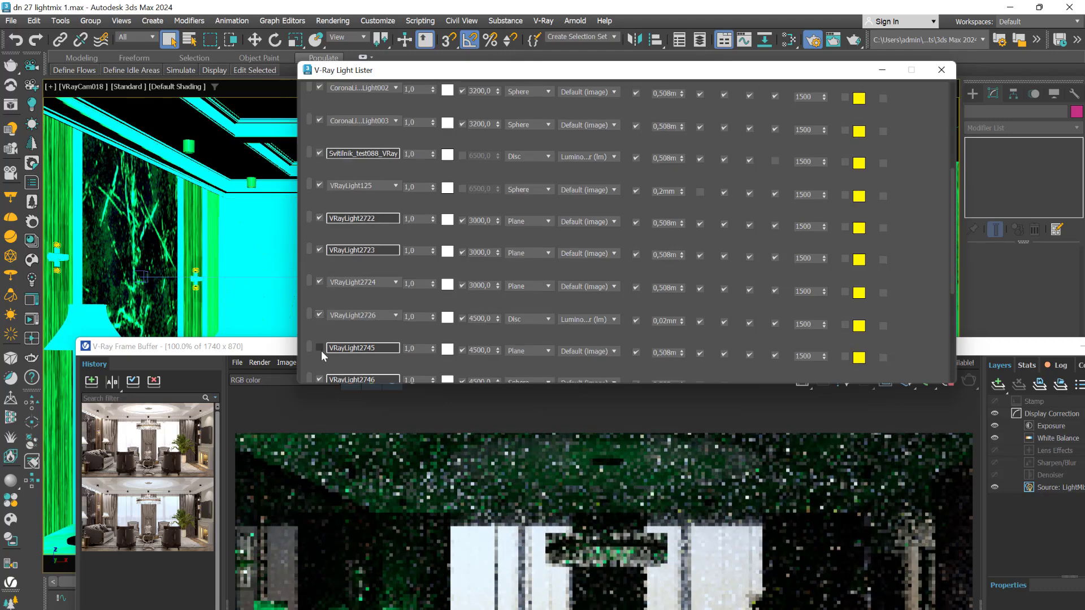
{"action": "left_click_drag", "start_coordinate": [951, 207], "coordinate": [960, 304]}
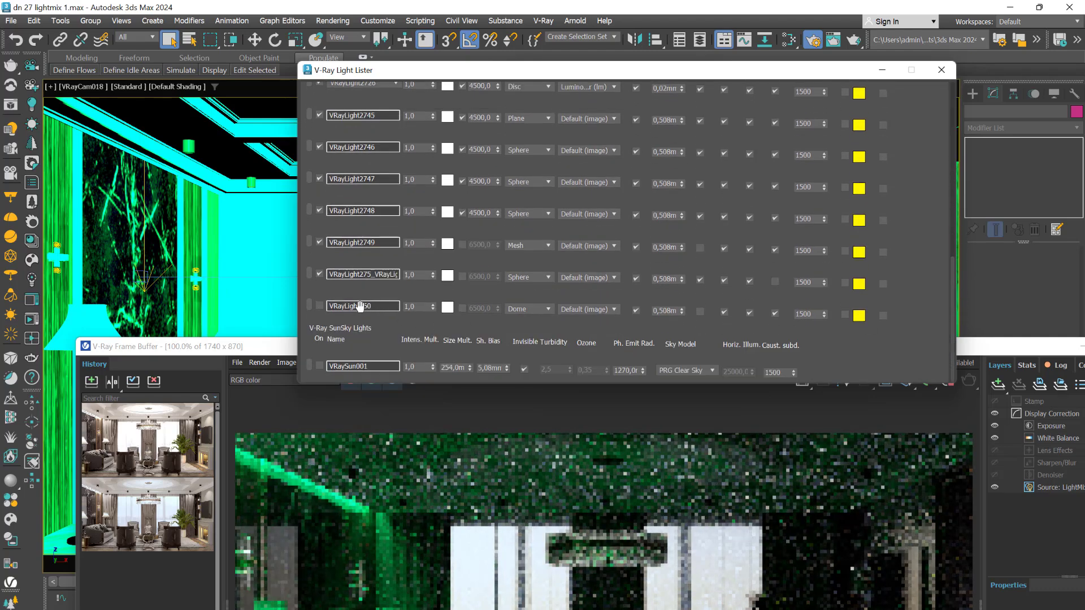
{"action": "left_click", "coordinate": [319, 306]}
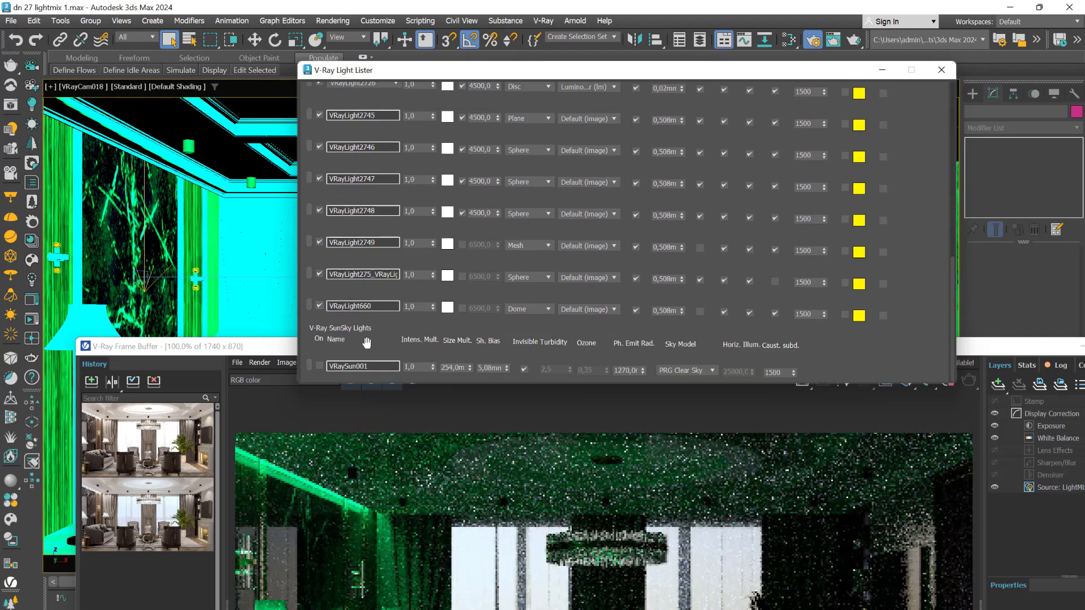
{"action": "left_click", "coordinate": [320, 367]}
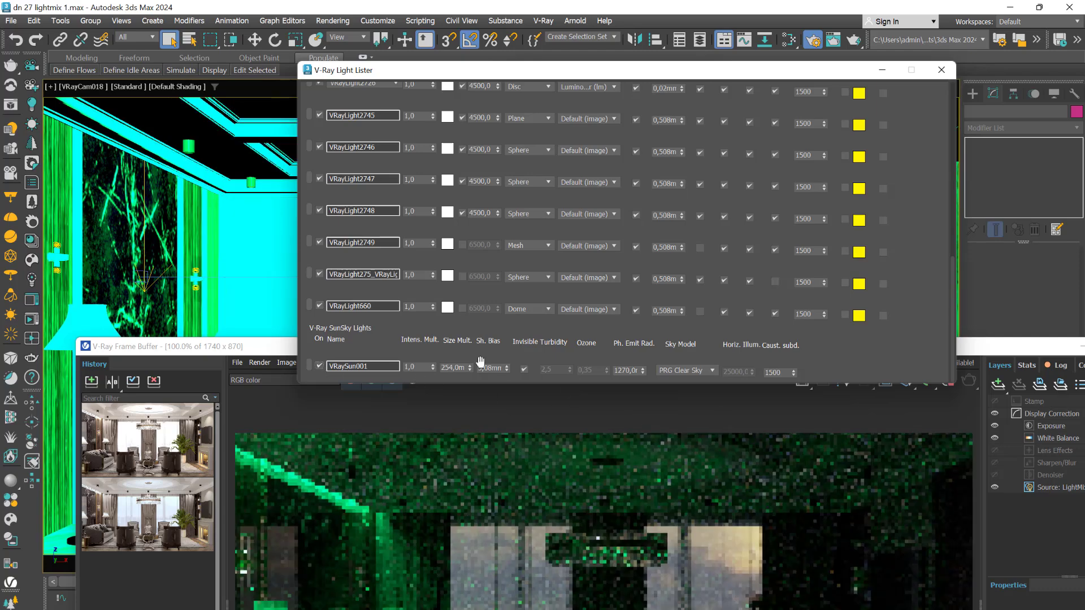
- Bring the V-Ray Frame Buffer forward and re-render the room with every light on
{"action": "left_click_drag", "start_coordinate": [280, 349], "coordinate": [270, 64]}
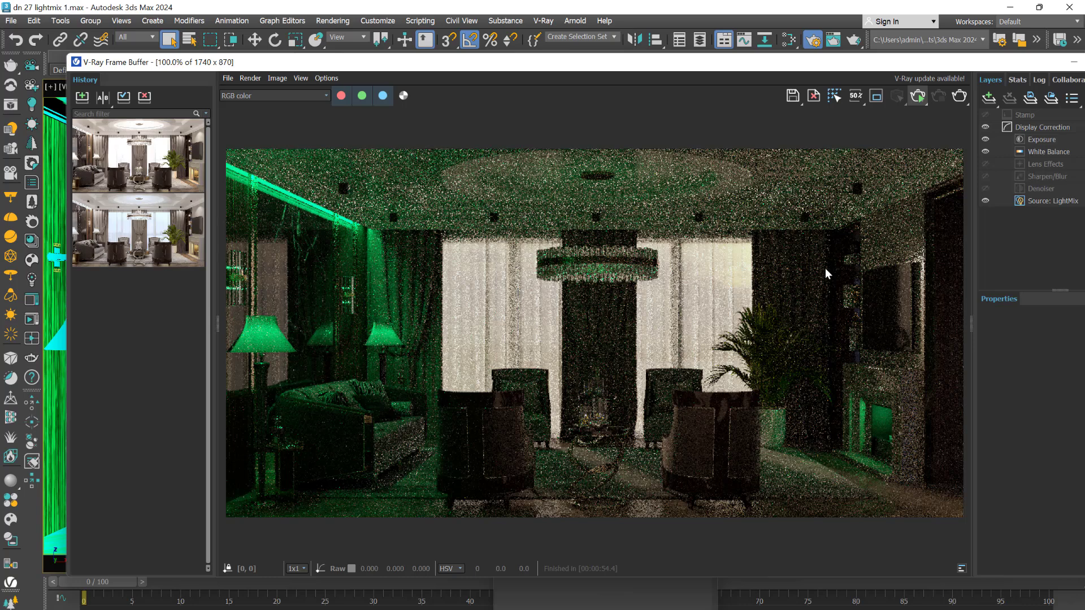
{"action": "left_click", "coordinate": [918, 96]}
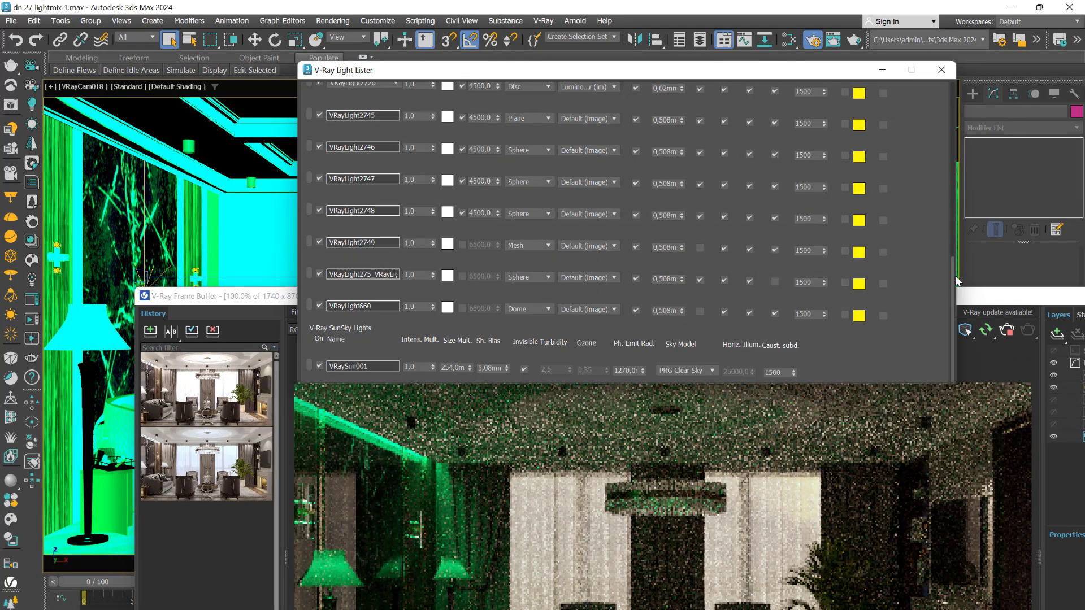
- Reset the Global Tint in General Settings to pure white
{"action": "left_click_drag", "start_coordinate": [955, 276], "coordinate": [968, 106]}
{"action": "left_click", "coordinate": [462, 105]}
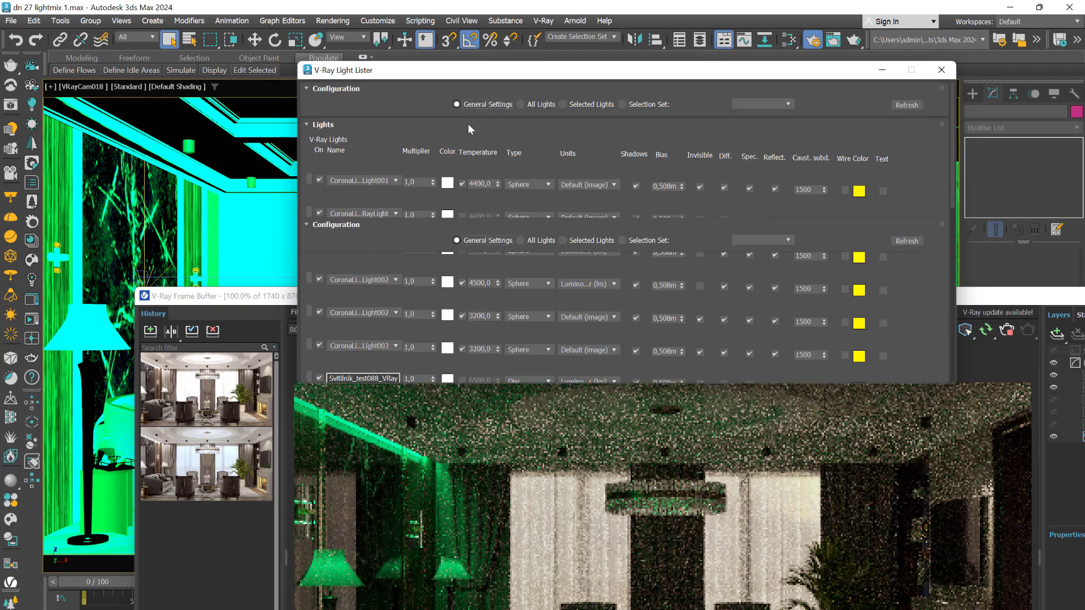
{"action": "left_click", "coordinate": [476, 192]}
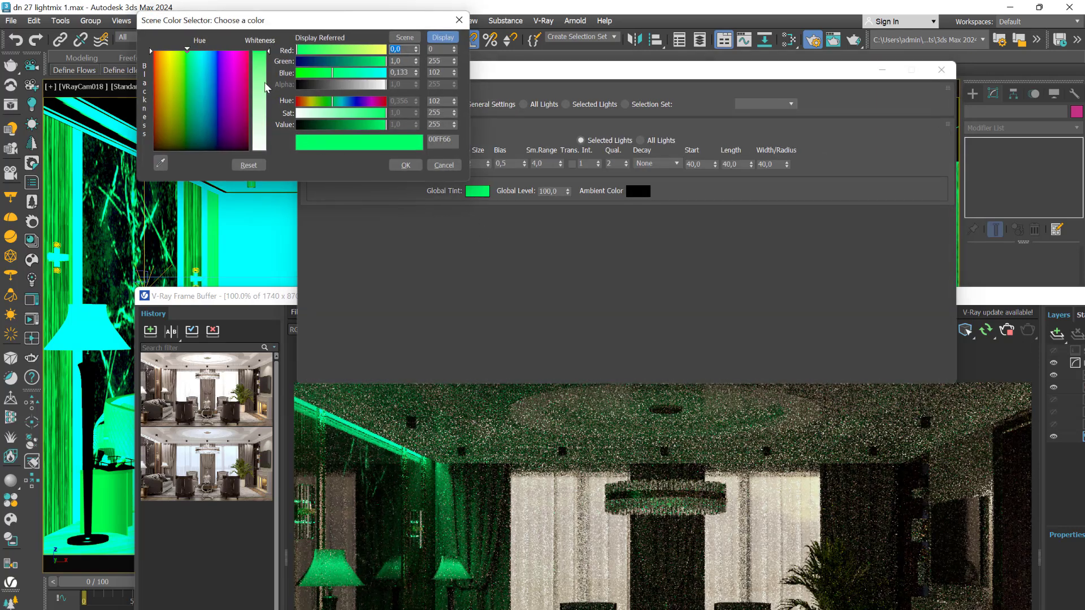
{"action": "left_click_drag", "start_coordinate": [266, 86], "coordinate": [266, 151]}
{"action": "left_click", "coordinate": [405, 165]}
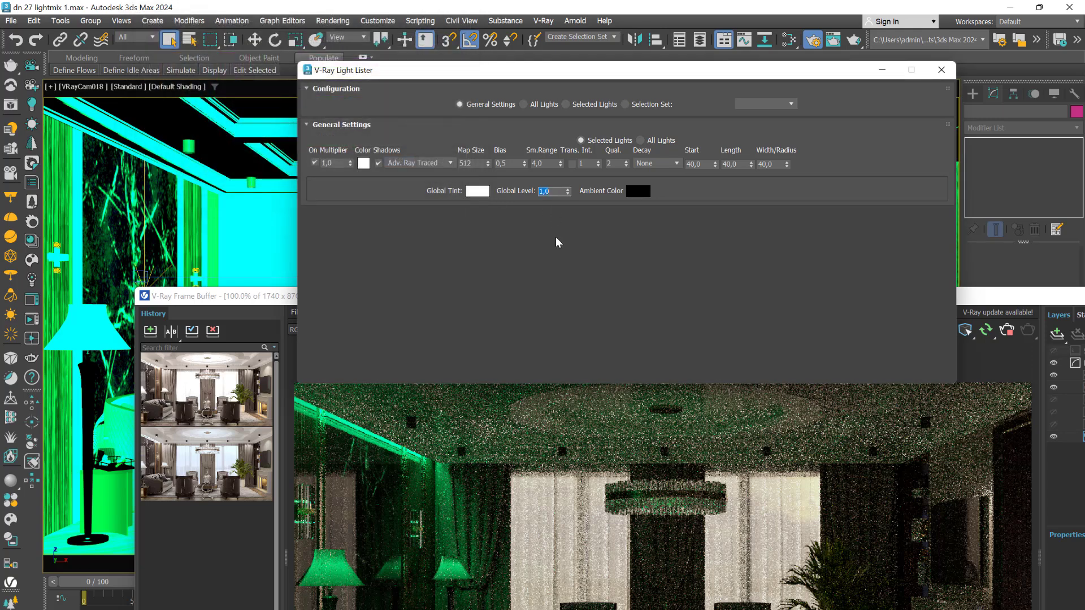
- Commit a Global Level of 1.0 and return to the All Lights list
{"action": "left_click", "coordinate": [548, 262]}
{"action": "left_click_drag", "start_coordinate": [357, 79], "coordinate": [373, 130]}
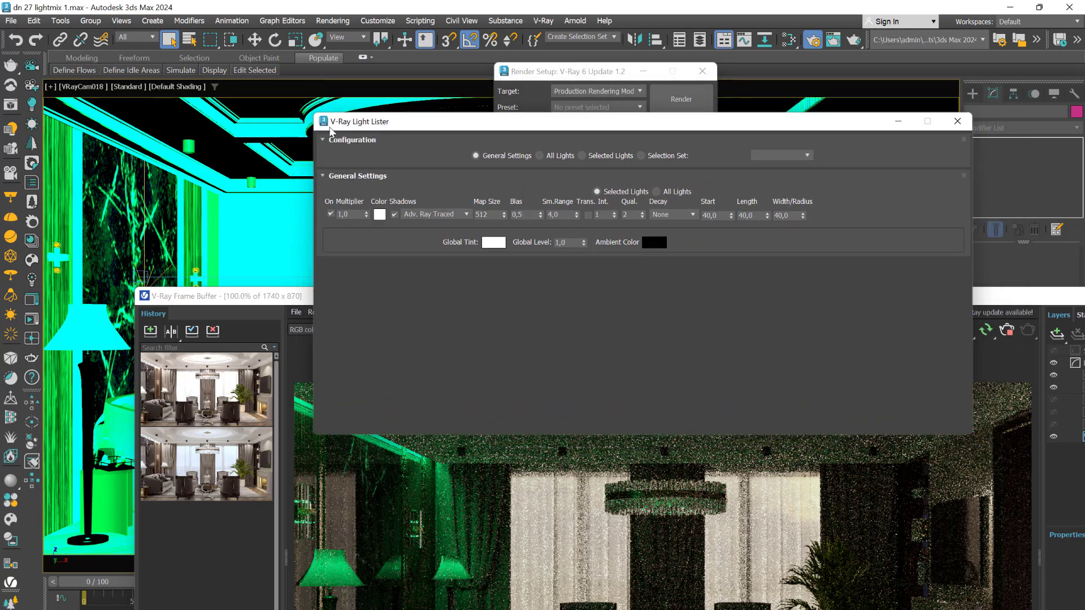
{"action": "left_click", "coordinate": [541, 158]}
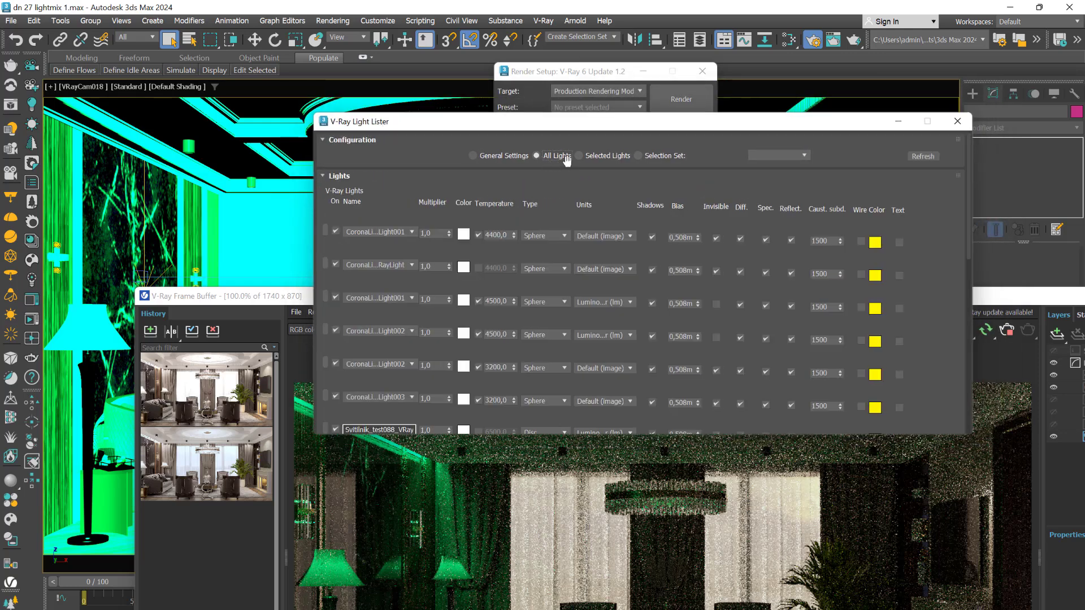